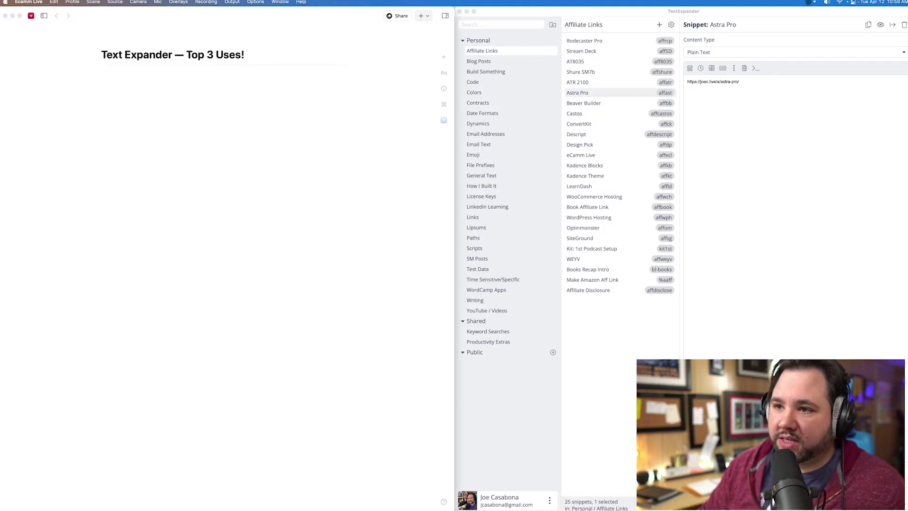
# - Add a '## Links!' heading under the title with a '---' divider line below it
pyautogui.click(323, 105)
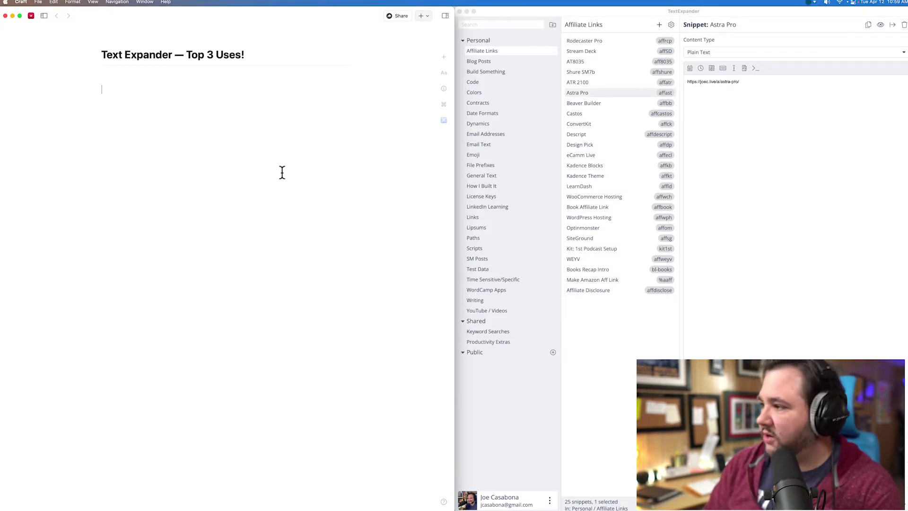
pyautogui.write('## Links!')
pyautogui.press('Return')
pyautogui.write('---')
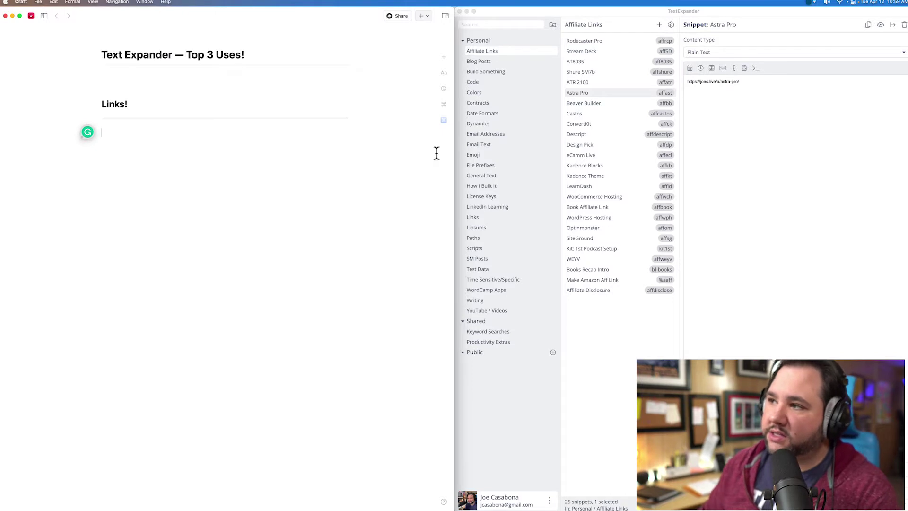
# - Expand affbook and affwph below the divider into a Stream Deck link card and a Nexcess link
pyautogui.click(529, 105)
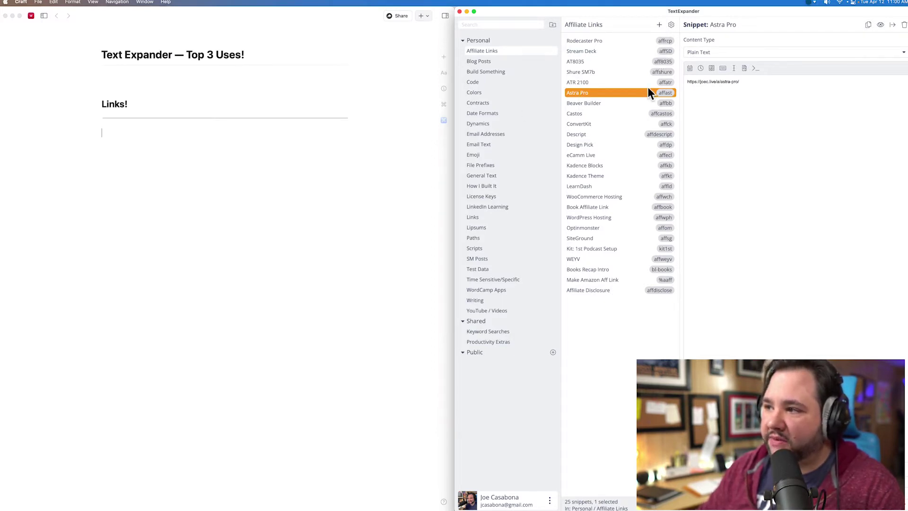
pyautogui.click(346, 200)
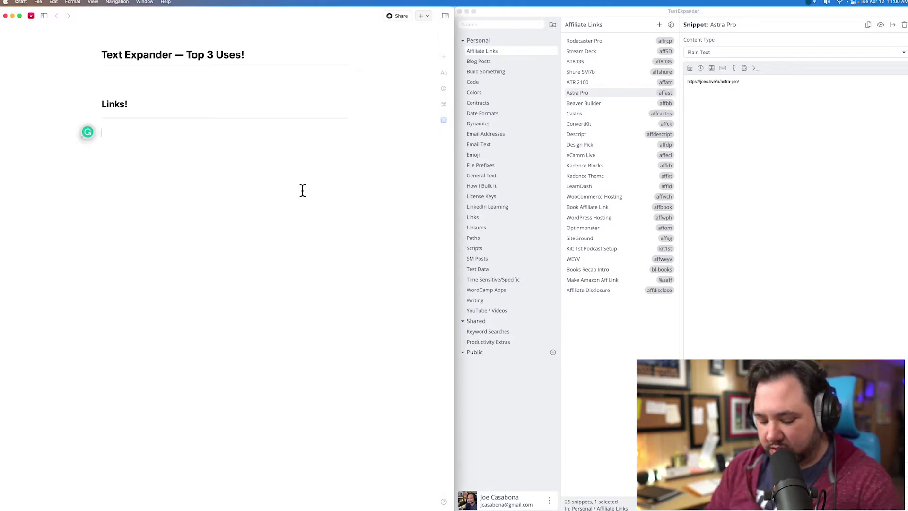
pyautogui.write('a')
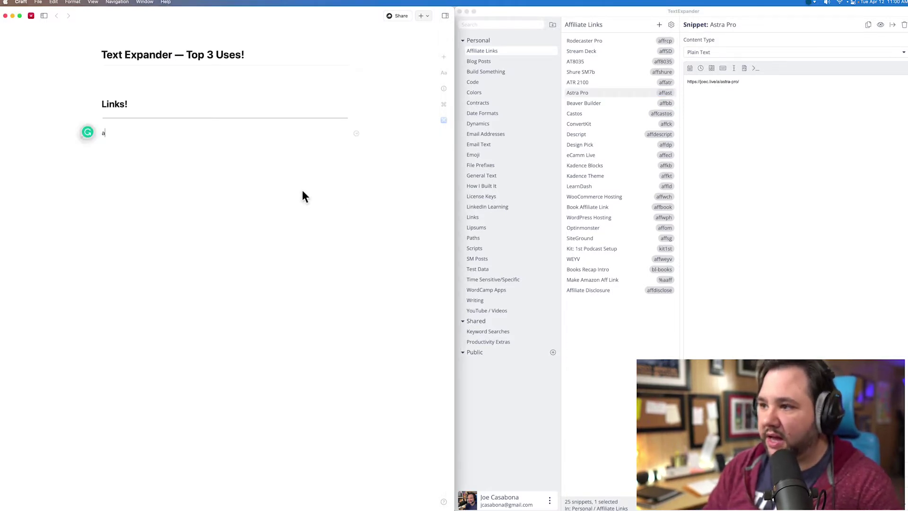
pyautogui.write('ff')
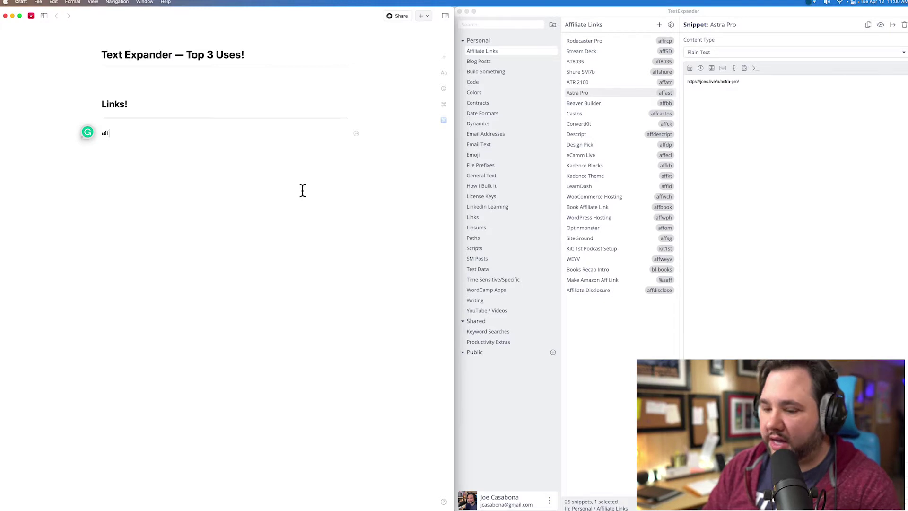
pyautogui.write('book')
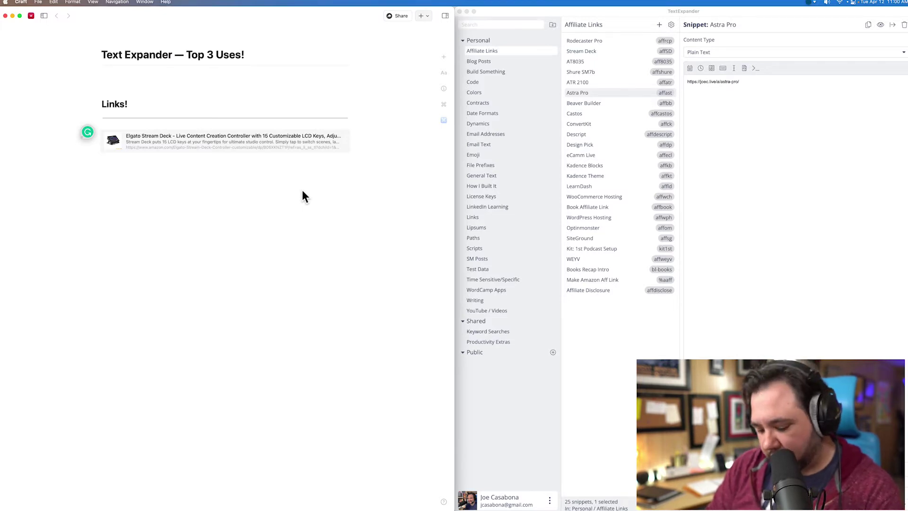
pyautogui.write('affwph')
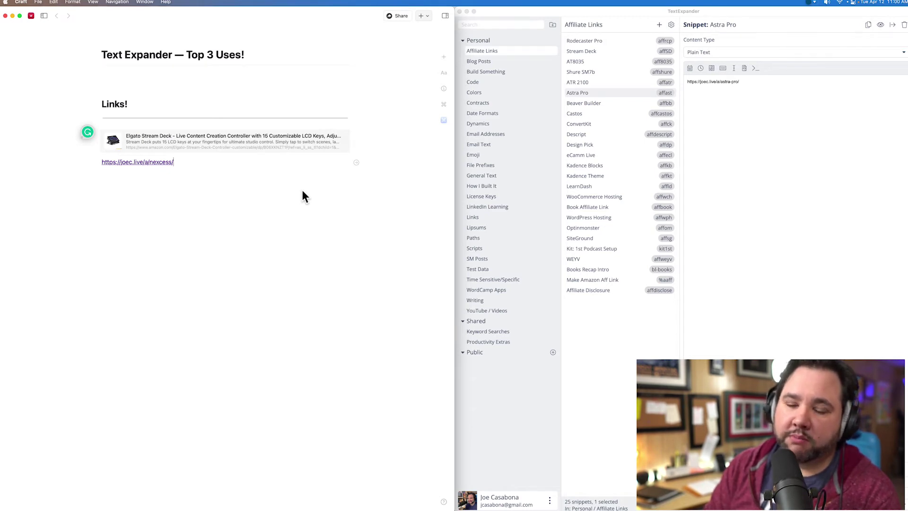
pyautogui.press('Return')
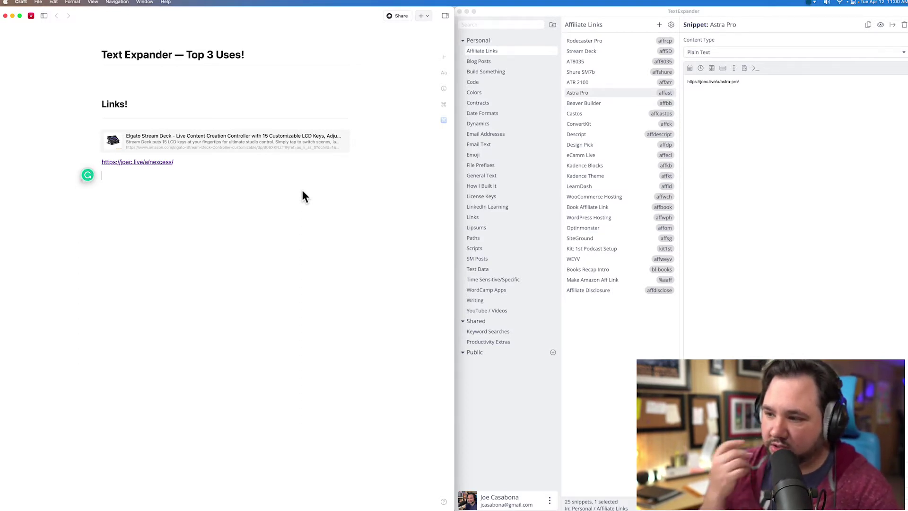
# - Expand affdisclose into the affiliate disclosure sentence, correcting the misspelled abbreviation first
pyautogui.write('affdisclouse')
pyautogui.press('BackSpace')
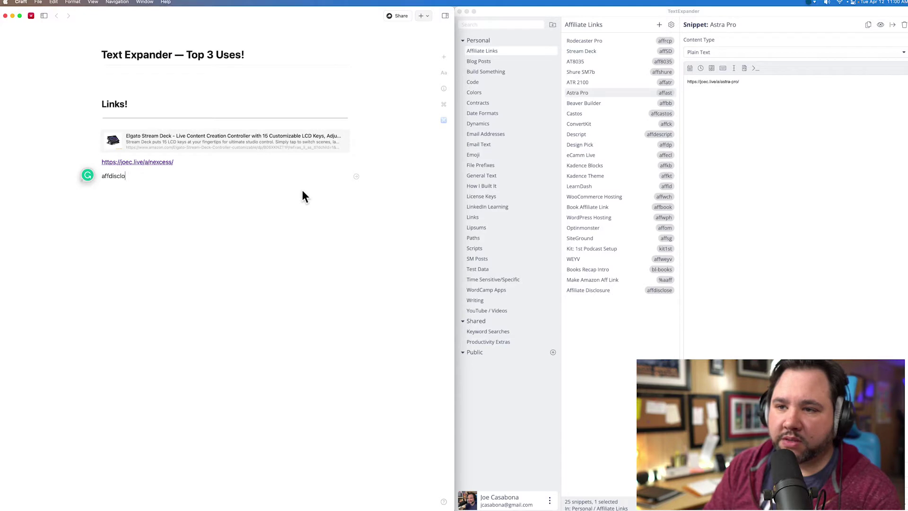
pyautogui.write('sure')
pyautogui.press('BackSpace')
pyautogui.press('BackSpace')
pyautogui.press('BackSpace')
pyautogui.press('BackSpace')
pyautogui.press('BackSpace')
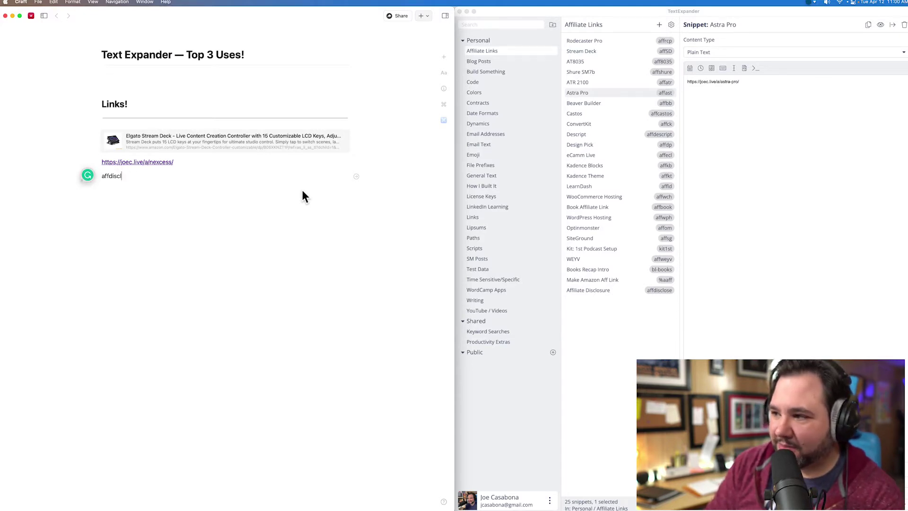
pyautogui.write('ose')
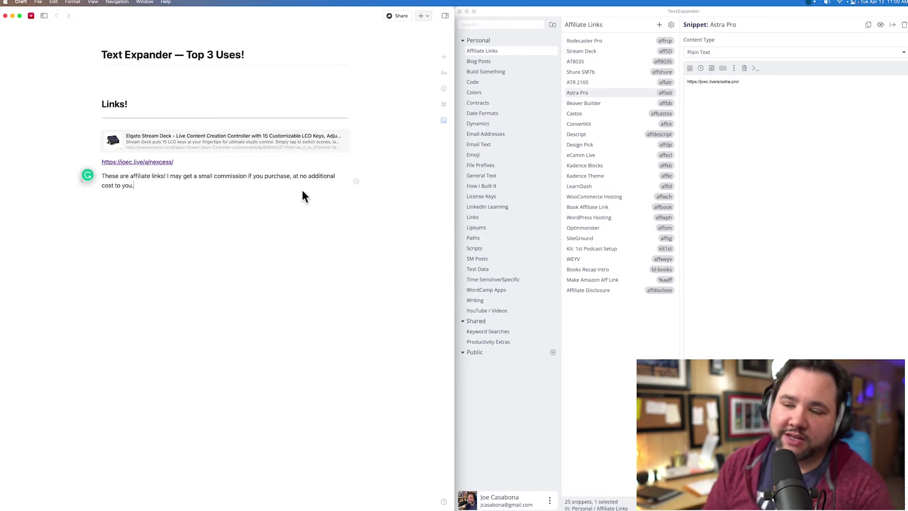
pyautogui.press('Return')
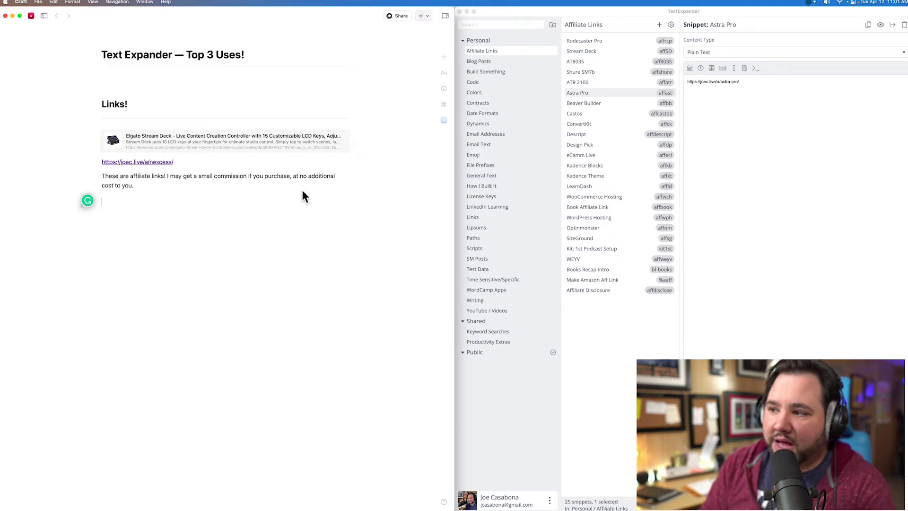
# - Show the Make Amazon Aff Link snippet's AppleScript, then switch to Amazon's homepage in Chrome
pyautogui.click(606, 282)
pyautogui.click(606, 282)
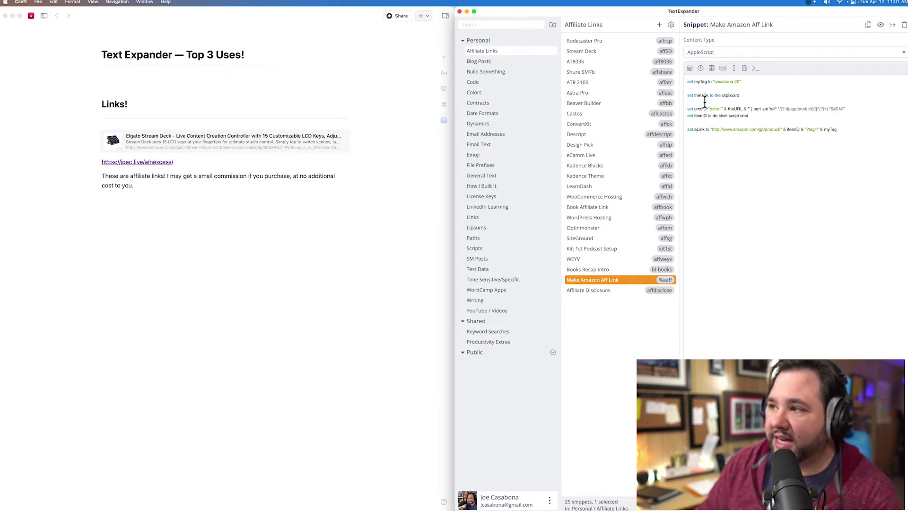
pyautogui.click(787, 95)
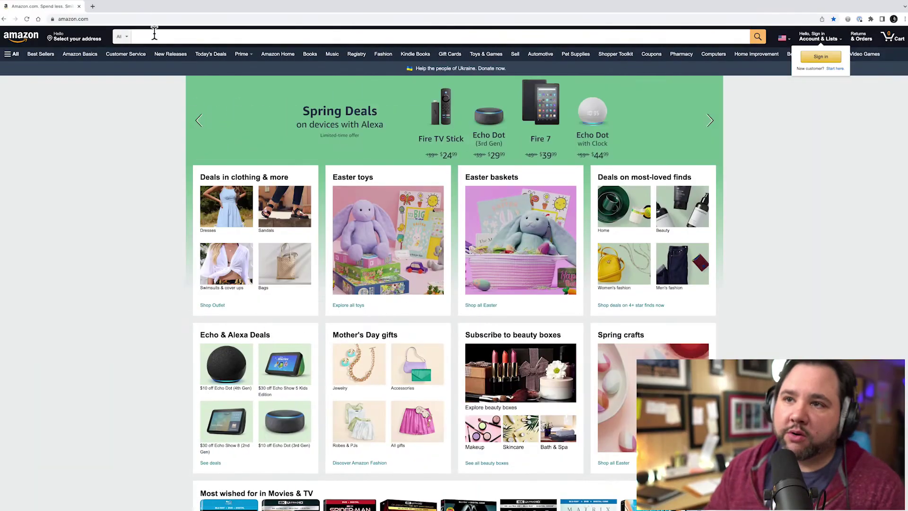
pyautogui.click(156, 37)
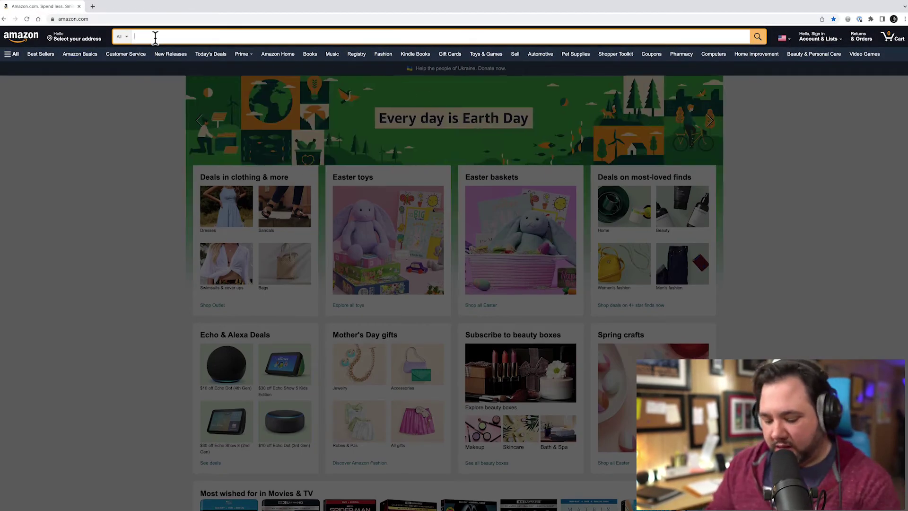
# - Search Amazon for 'artemis', fixing the misspelled query
pyautogui.write('atrim')
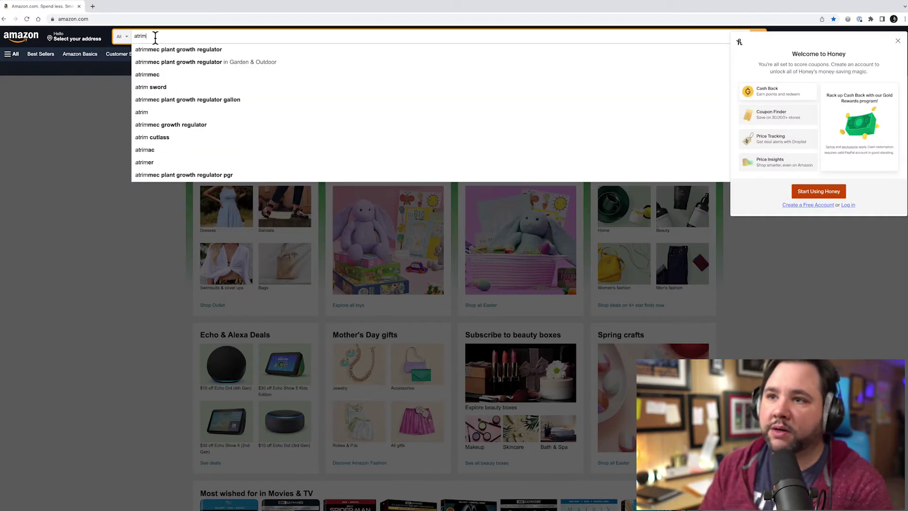
pyautogui.press('BackSpace')
pyautogui.press('BackSpace')
pyautogui.press('BackSpace')
pyautogui.press('BackSpace')
pyautogui.write('rtamis')
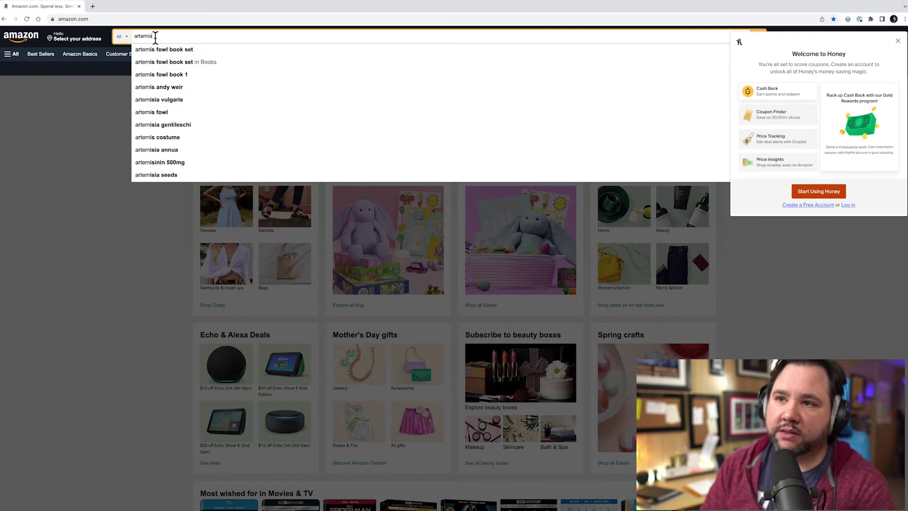
pyautogui.press('Return')
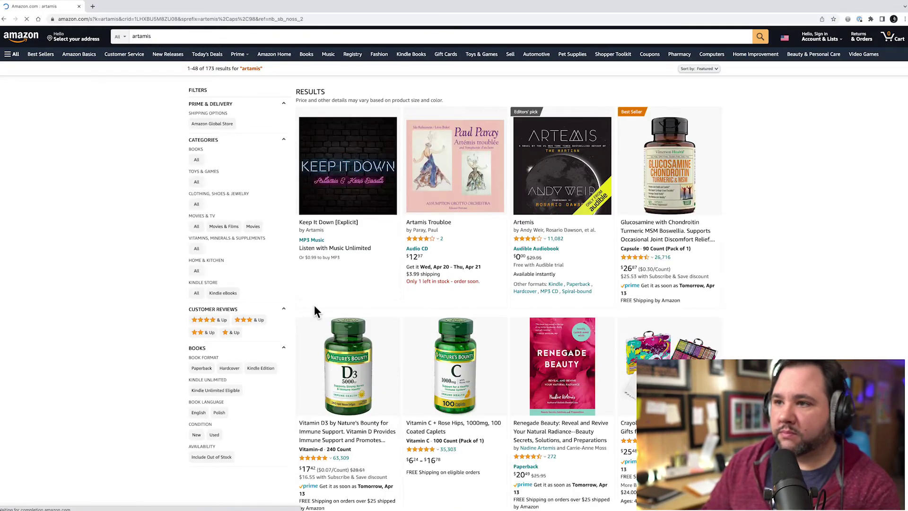
pyautogui.scroll(-5, 47, 198)
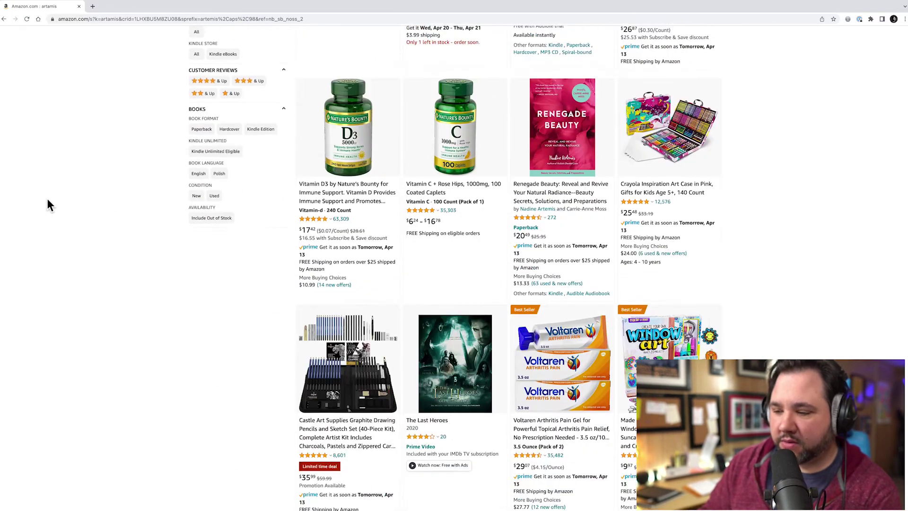
pyautogui.scroll(5, 46, 198)
pyautogui.click(158, 38)
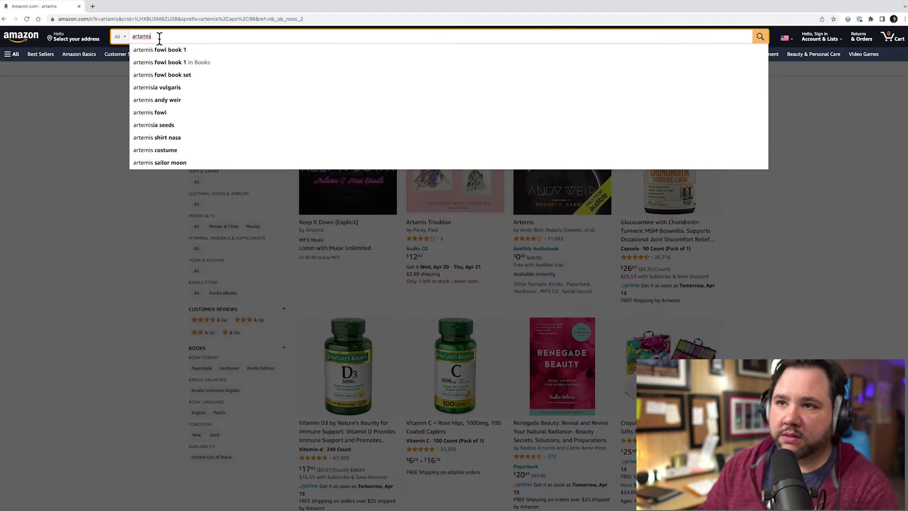
pyautogui.press('BackSpace')
pyautogui.press('BackSpace')
pyautogui.press('BackSpace')
pyautogui.press('BackSpace')
pyautogui.write('emis')
pyautogui.press('Return')
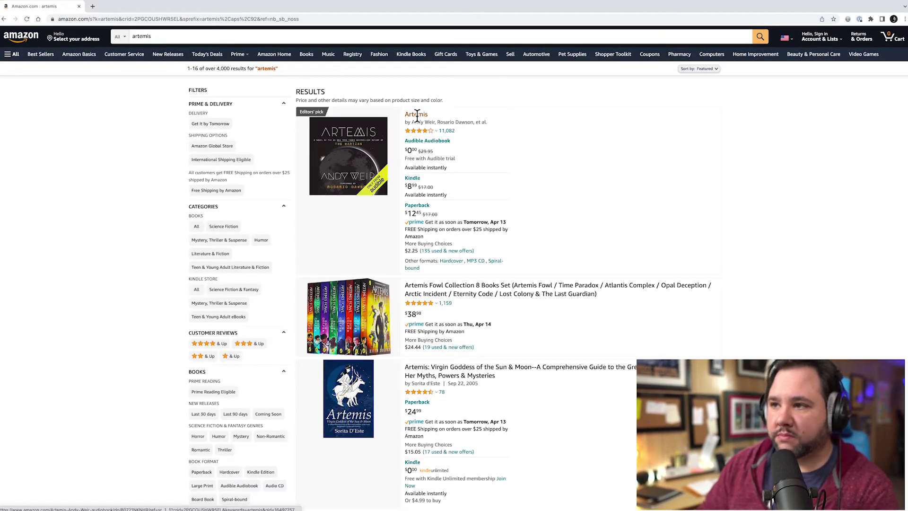
# - Open the Artemis audiobook page, copy its web address and return to Craft
pyautogui.click(417, 117)
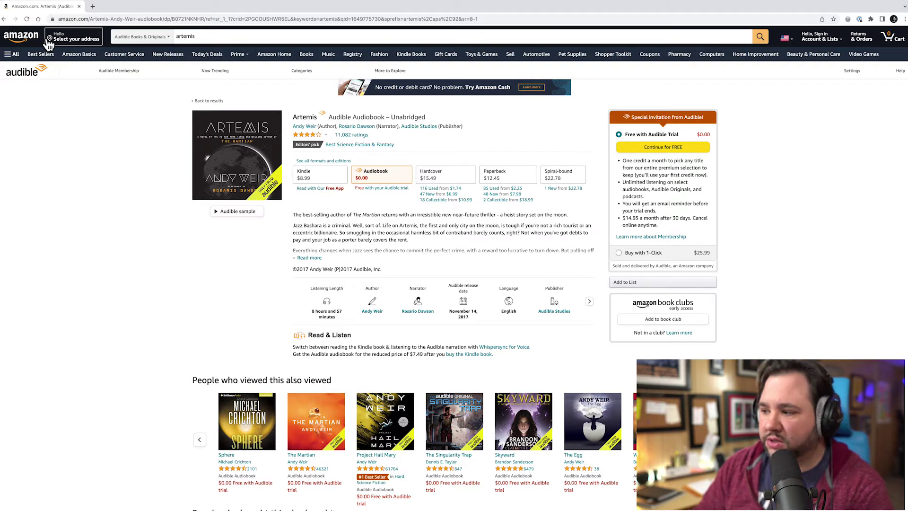
pyautogui.click(108, 20)
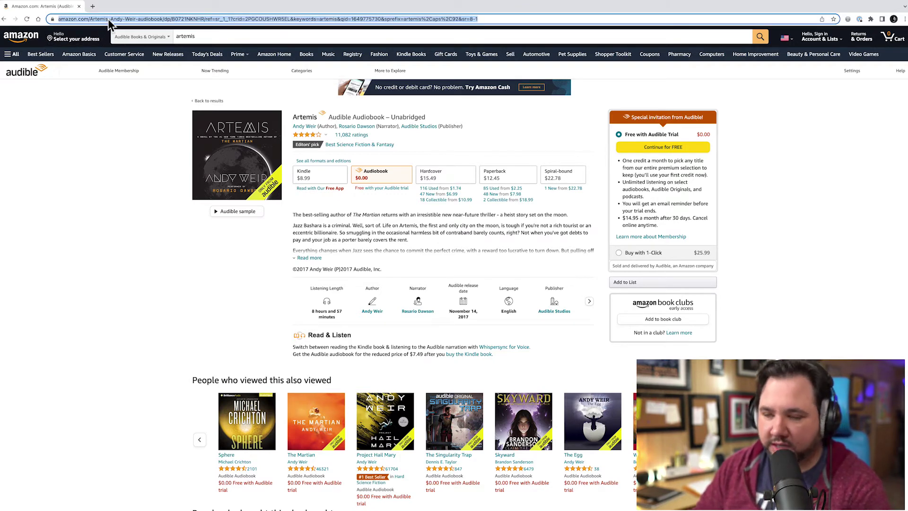
pyautogui.hotkey('alt', 'space')
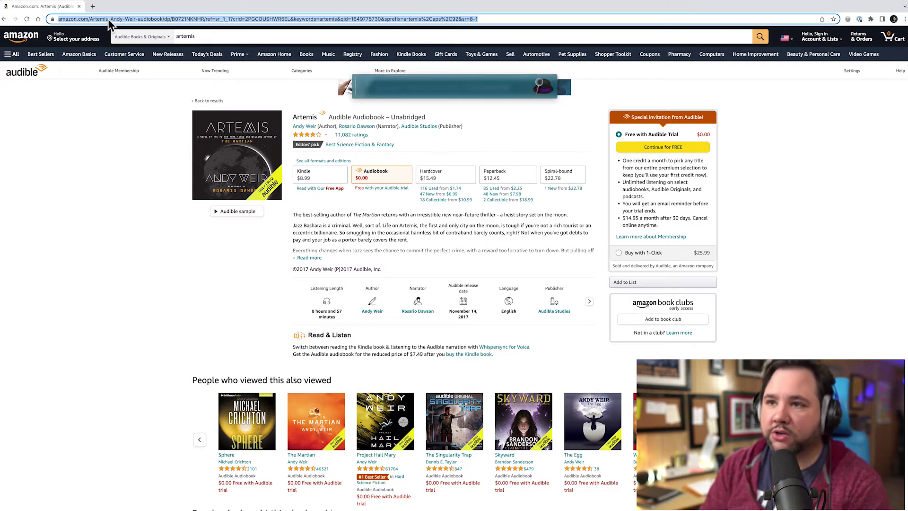
pyautogui.press('super+Tab')
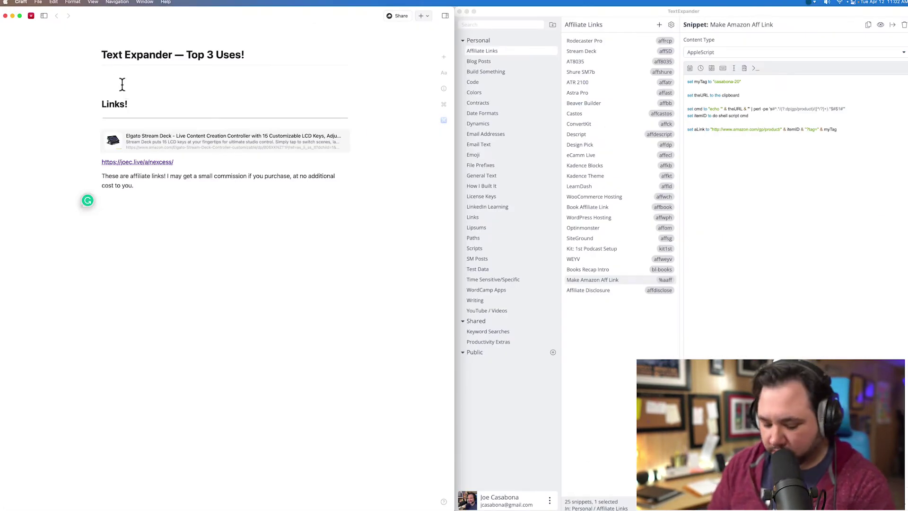
# - Expand %aaff into an Artemis Amazon affiliate link card and test that it opens
pyautogui.write('%')
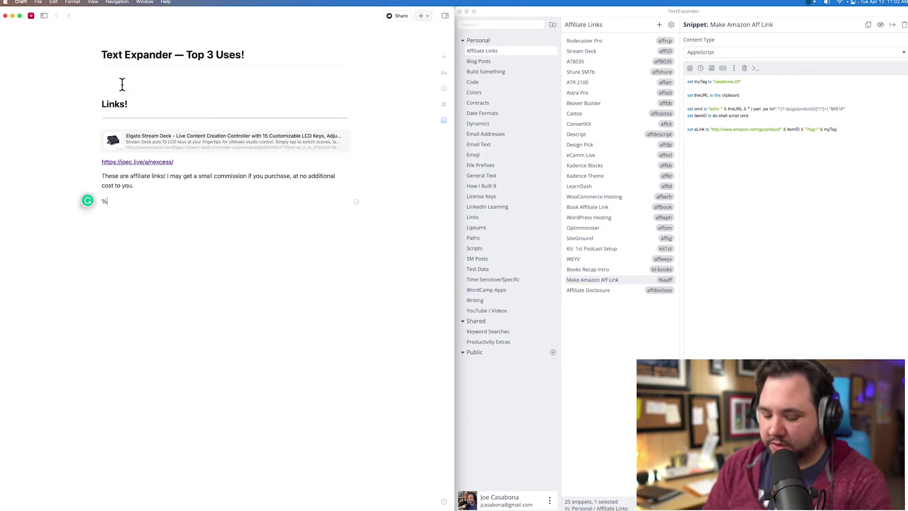
pyautogui.write('aaff')
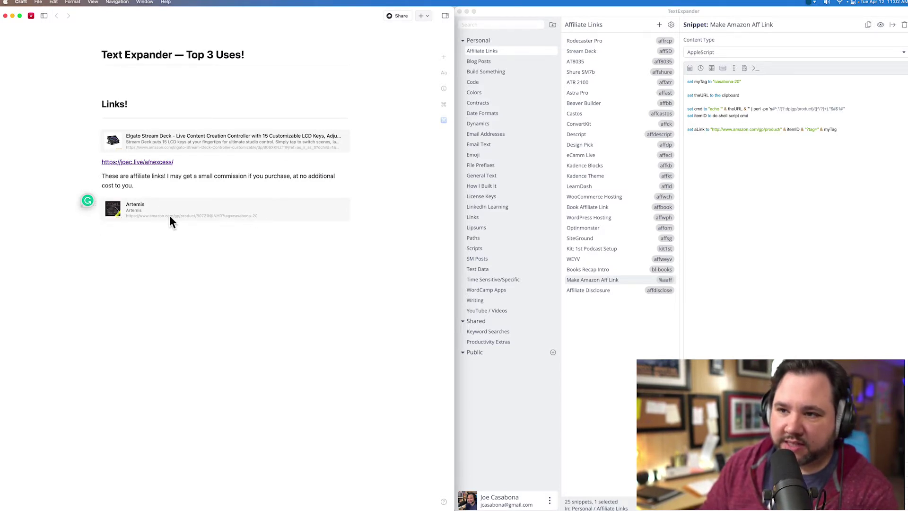
pyautogui.click(260, 217)
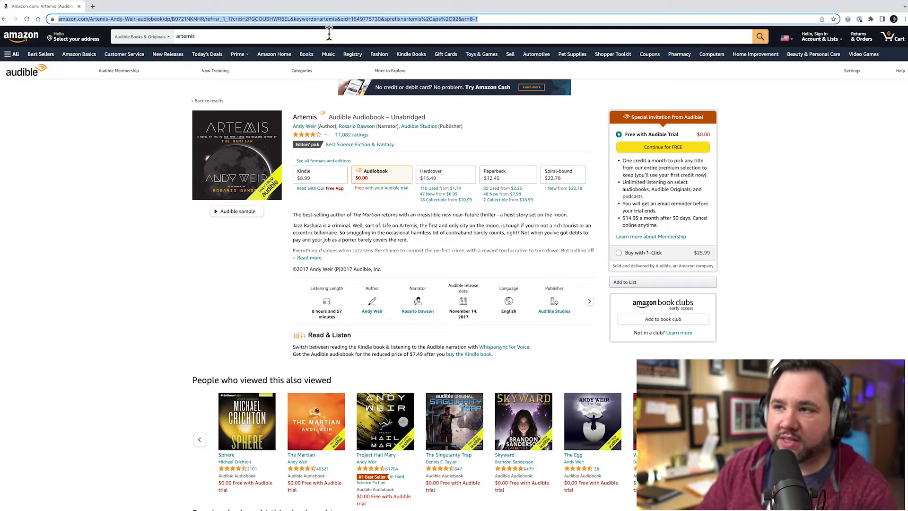
pyautogui.hotkey('ctrl', 'Left')
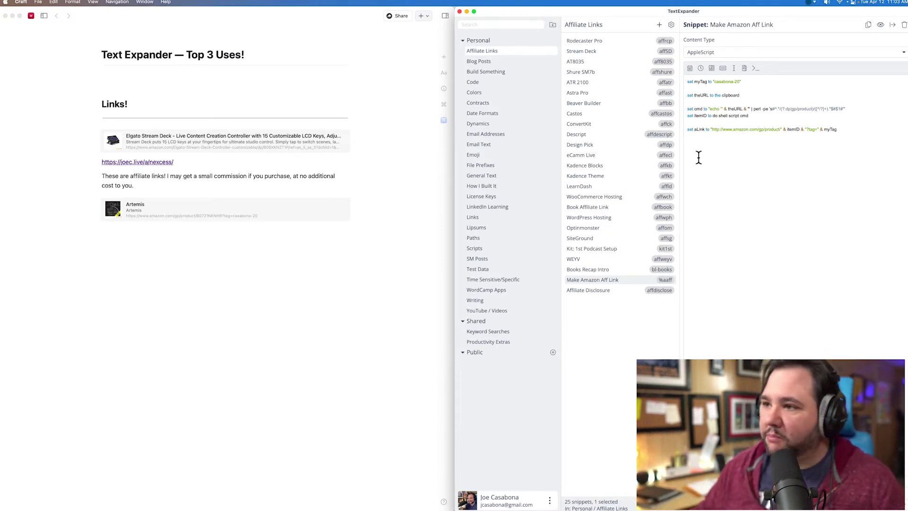
# - Review the Links group snippets: Wp Review Snow Notes, Sponsor Deck, ZipMessage and WP Admin Slug
pyautogui.click(510, 221)
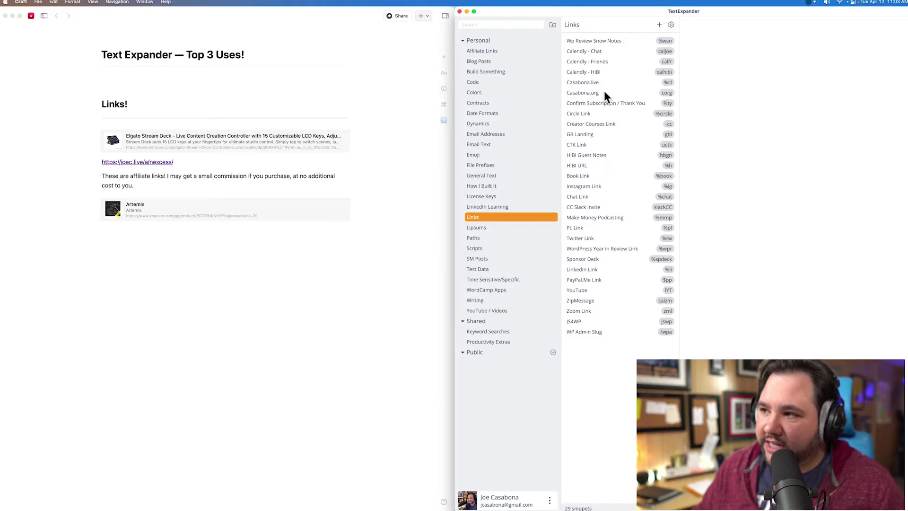
pyautogui.click(605, 44)
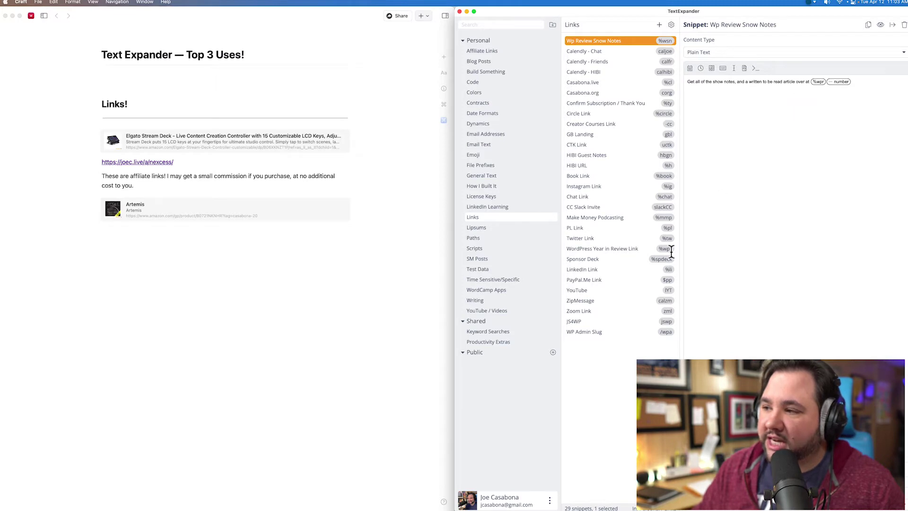
pyautogui.rightClick(624, 261)
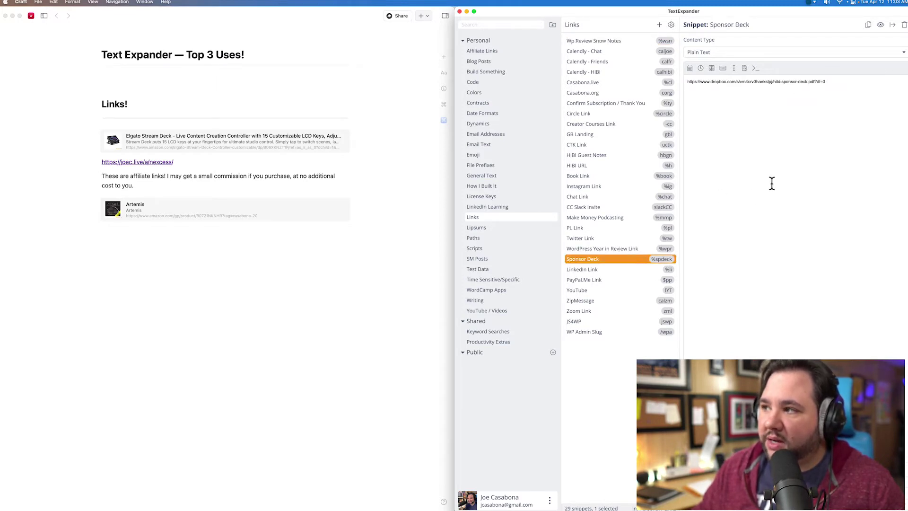
pyautogui.click(619, 302)
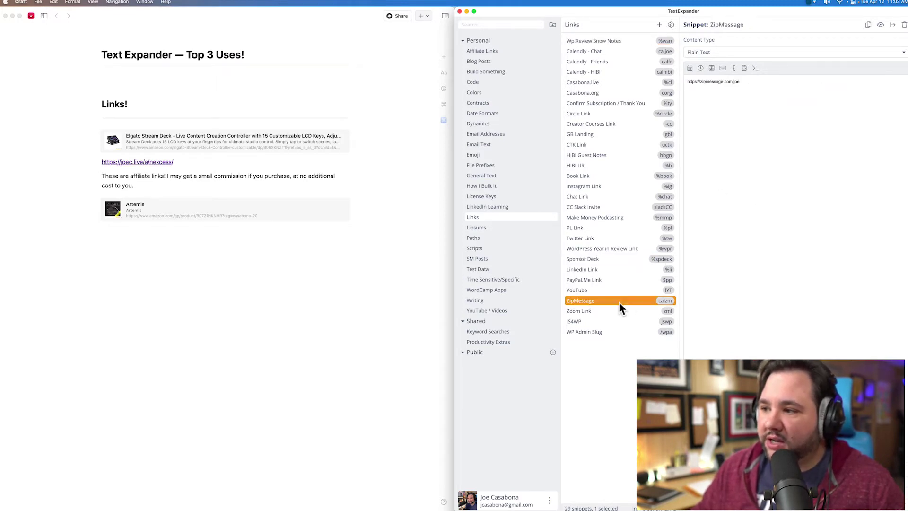
pyautogui.moveTo(617, 319); pyautogui.dragTo(617, 333)
pyautogui.click(616, 333)
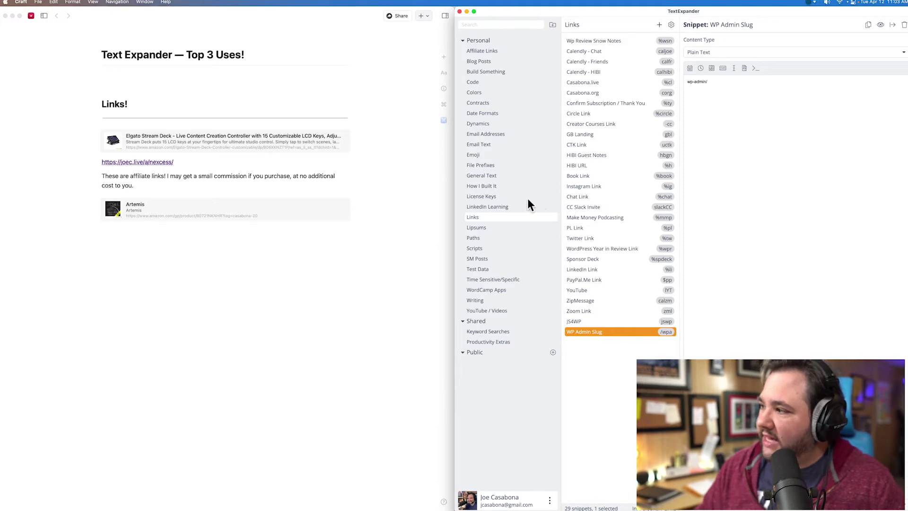
# - Check the Improve Recordings, Mics and My podcast Setup links, then return to Craft below Artemis
pyautogui.click(491, 63)
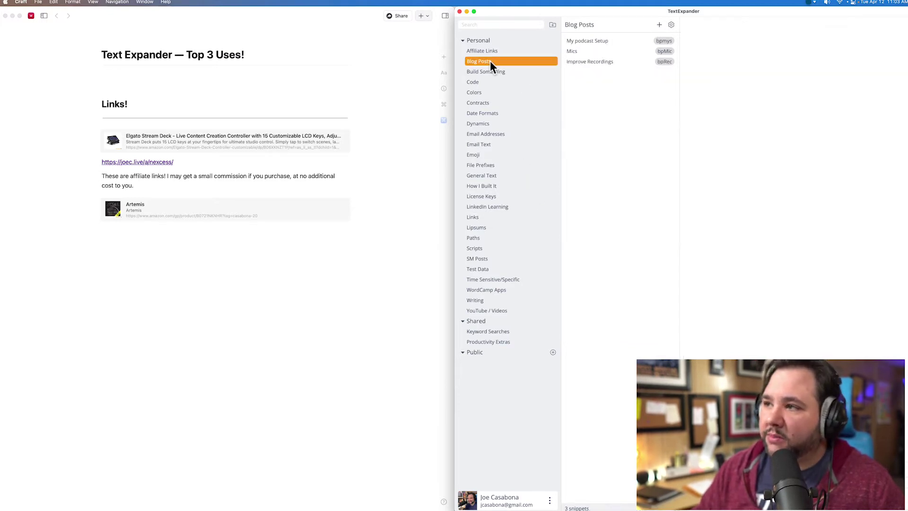
pyautogui.click(606, 68)
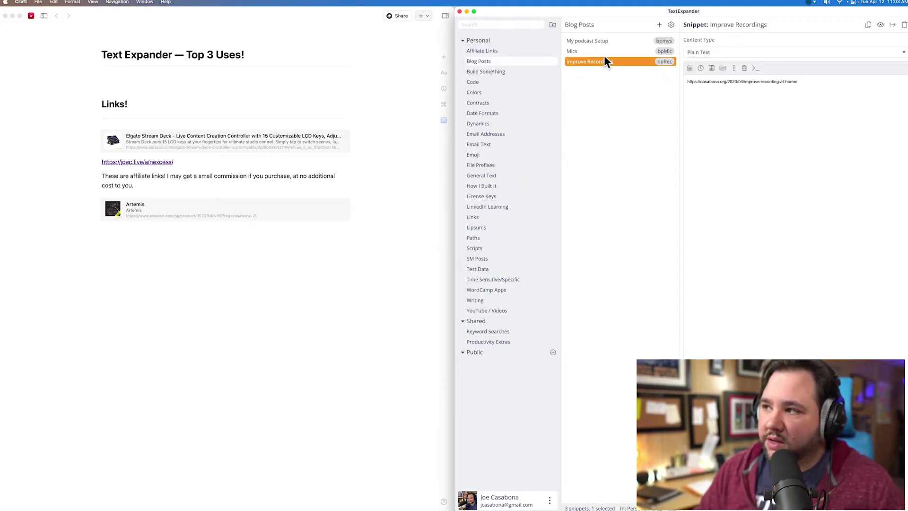
pyautogui.click(606, 53)
pyautogui.click(603, 41)
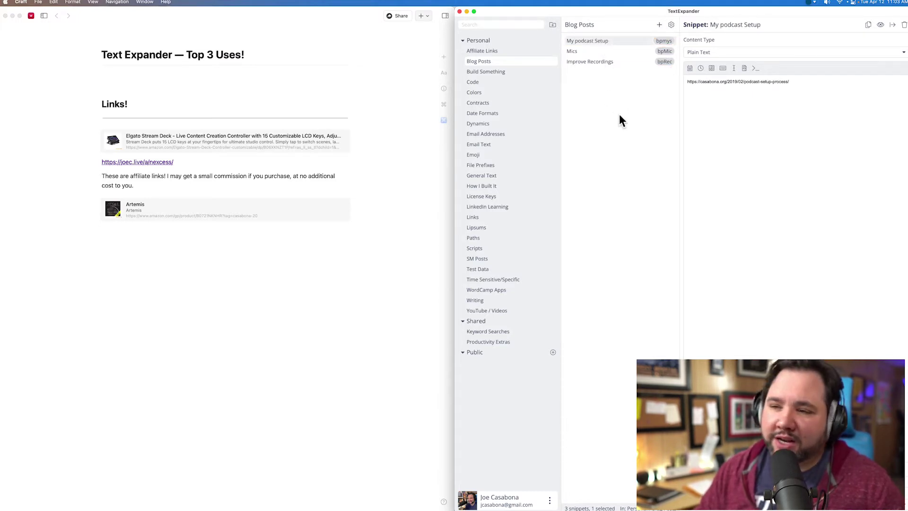
pyautogui.click(619, 61)
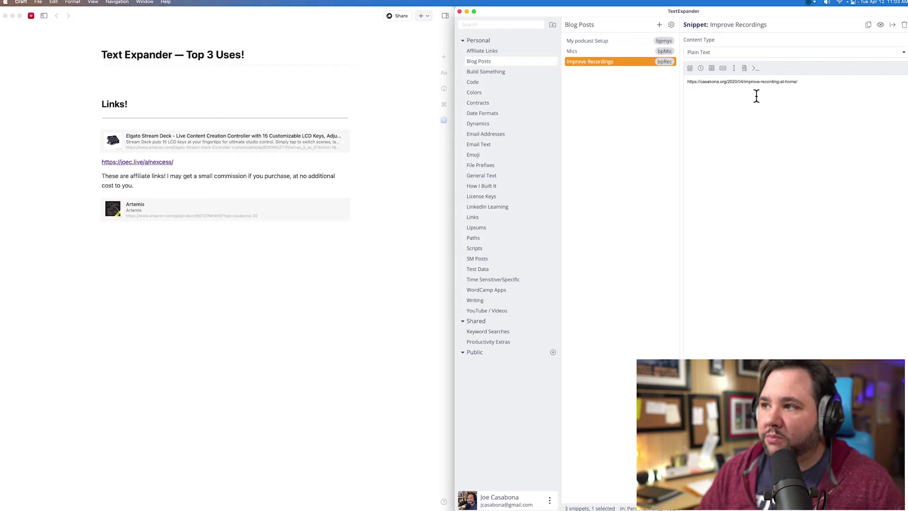
pyautogui.click(599, 51)
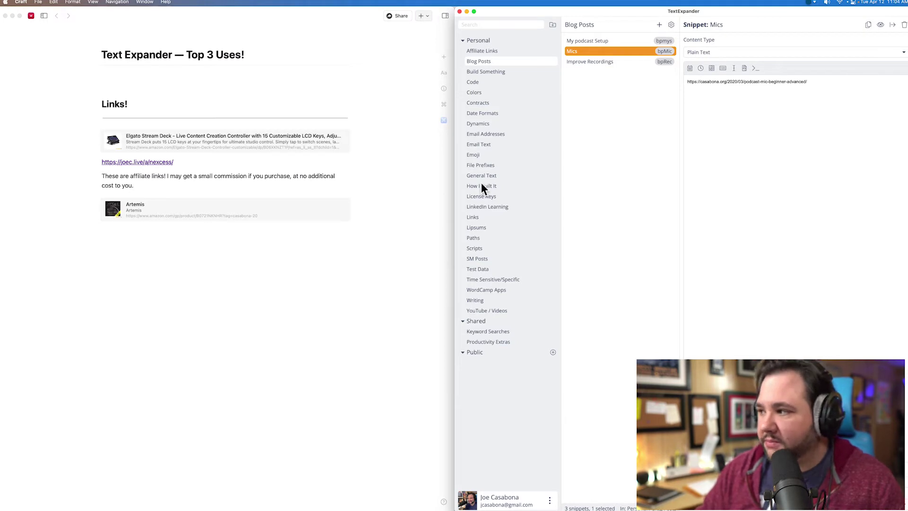
pyautogui.click(344, 252)
pyautogui.click(346, 252)
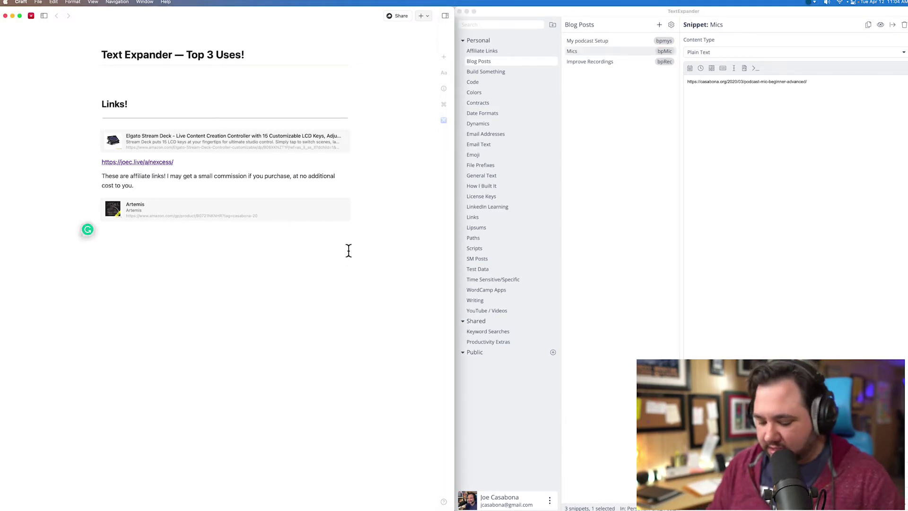
# - Add a 'Coded Text' heading with a '---' divider beneath it in Craft
pyautogui.write('Code')
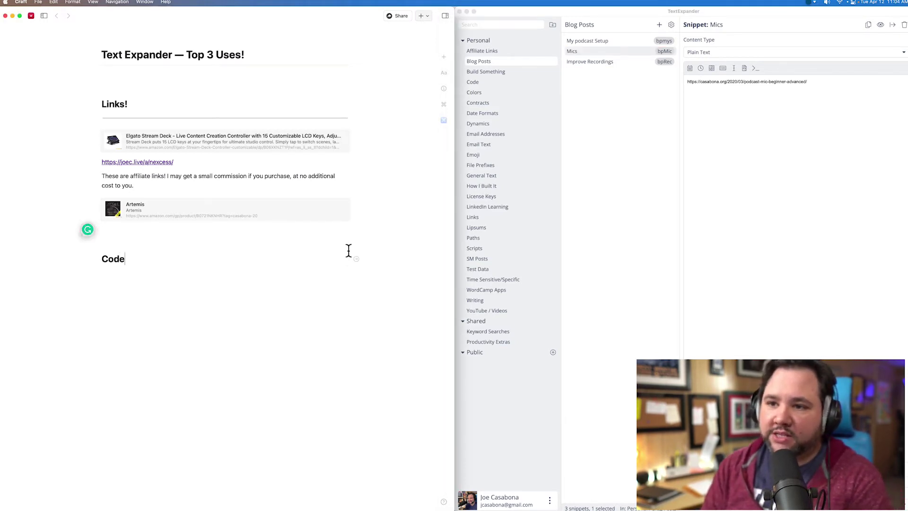
pyautogui.write('d Text')
pyautogui.press('Return')
pyautogui.write('---')
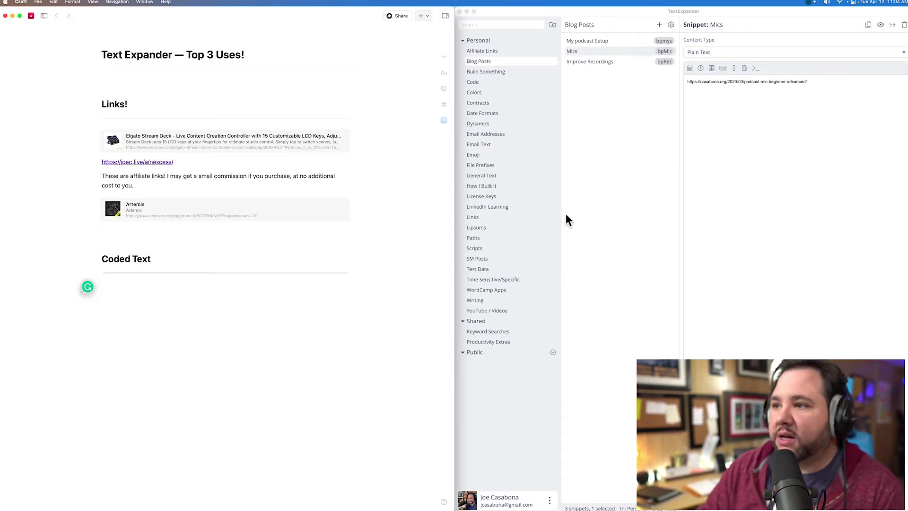
# - Open the Month Date and Full Date snippets in Date Formats and view the full month token
pyautogui.click(495, 115)
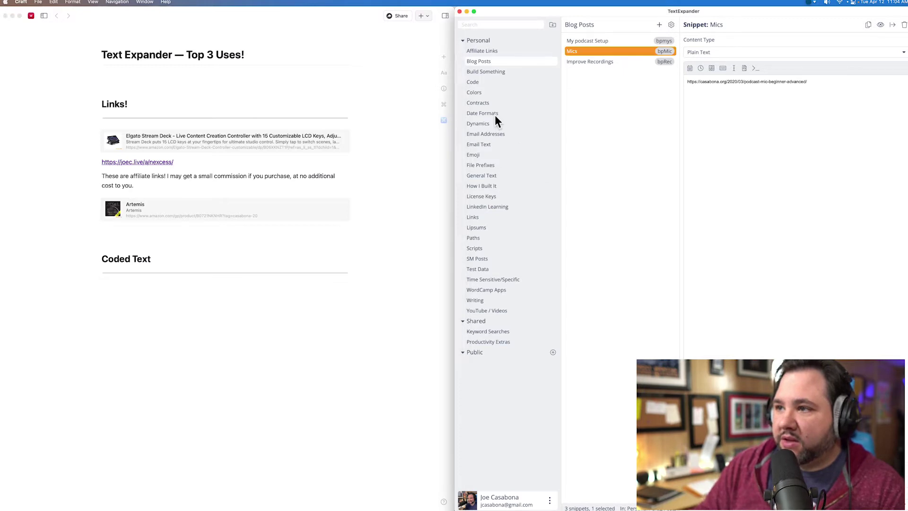
pyautogui.click(496, 113)
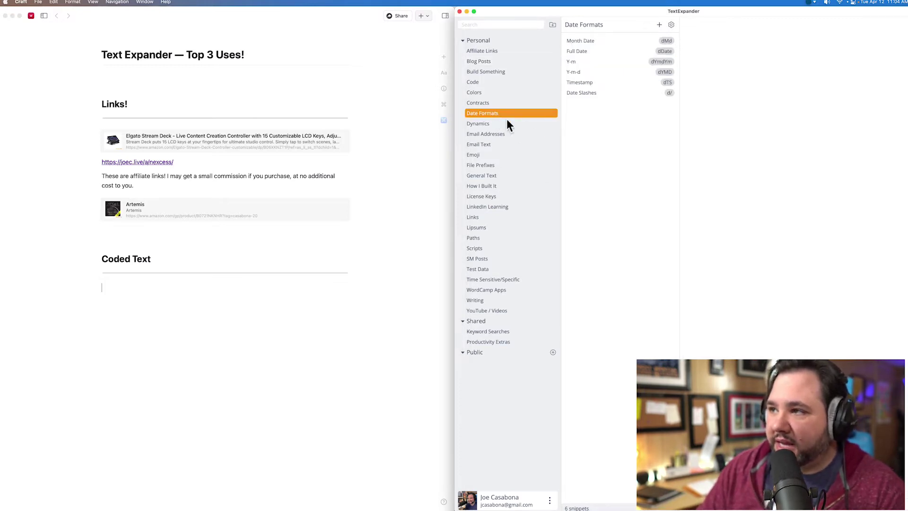
pyautogui.click(592, 42)
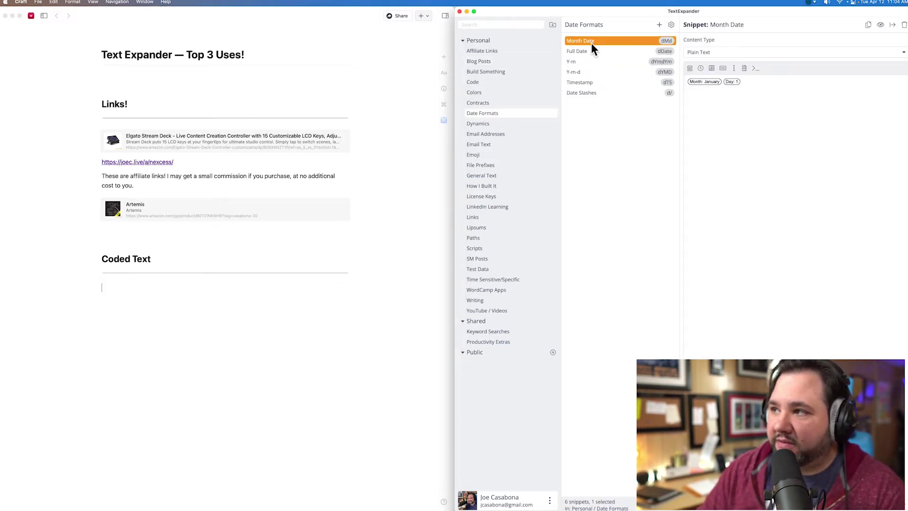
pyautogui.press('Down')
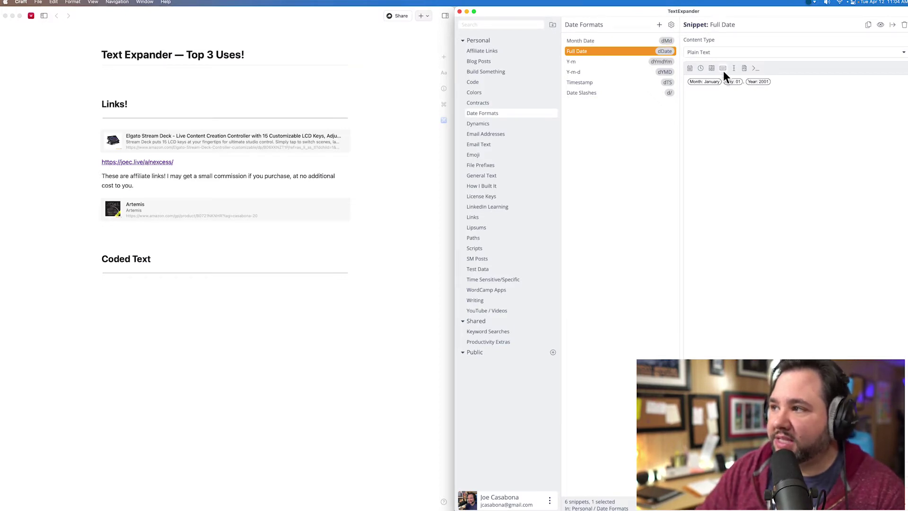
pyautogui.click(691, 69)
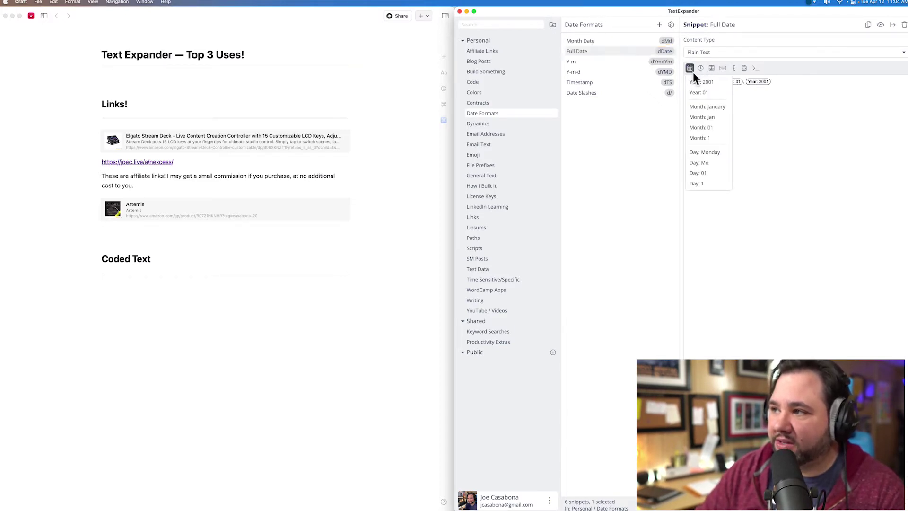
pyautogui.click(707, 107)
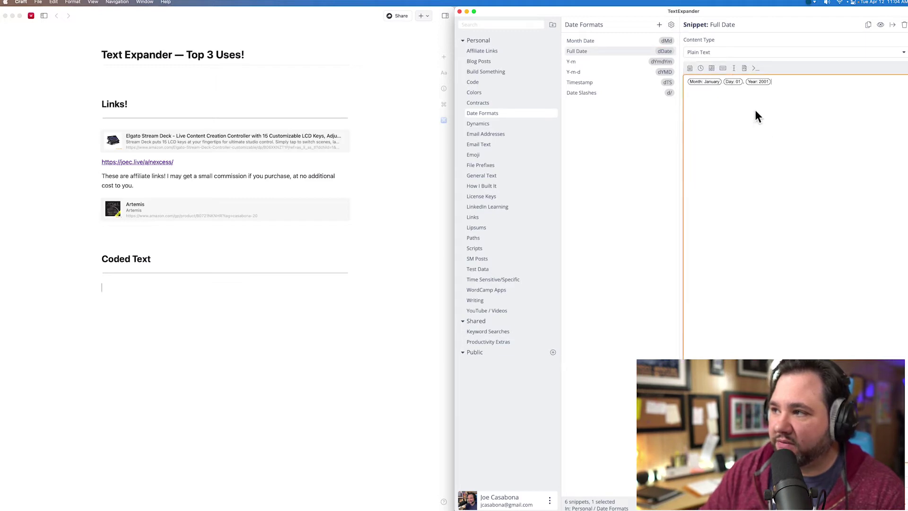
pyautogui.click(267, 312)
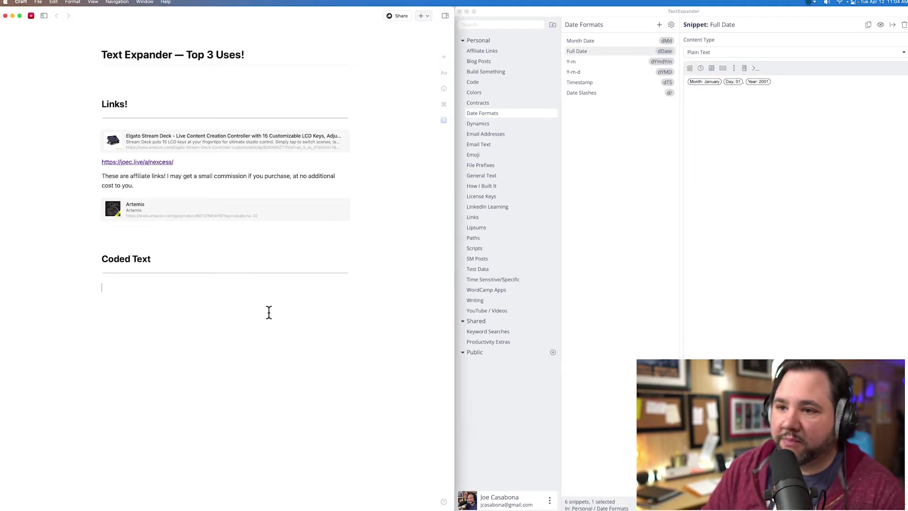
# - Expand dDate, dYMD, d/ and dTS into April 12, 2022, 2022-04-12, 04/12/22 and 11:04:42AM
pyautogui.write('dDate')
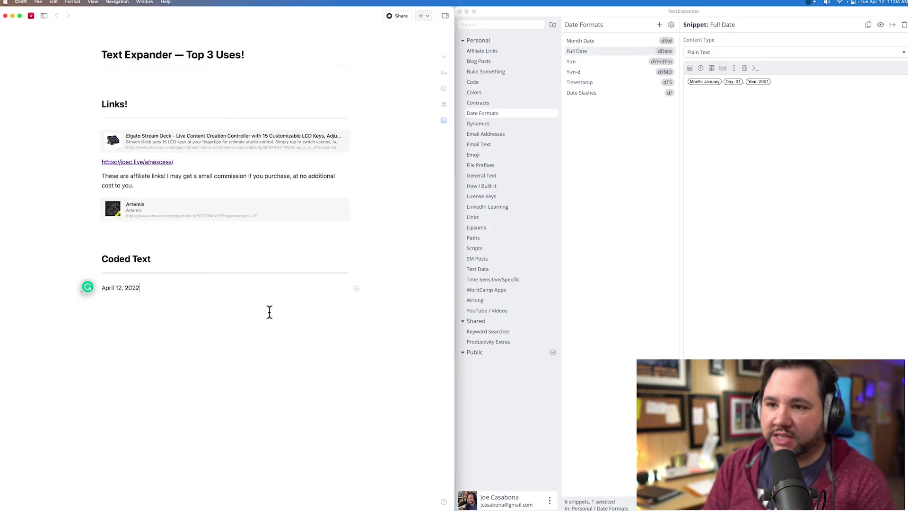
pyautogui.press('Return')
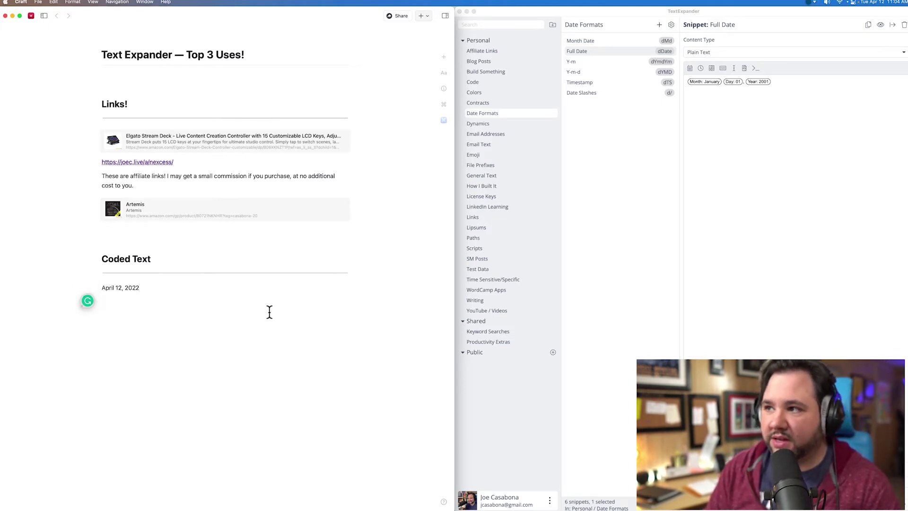
pyautogui.write('dYMD')
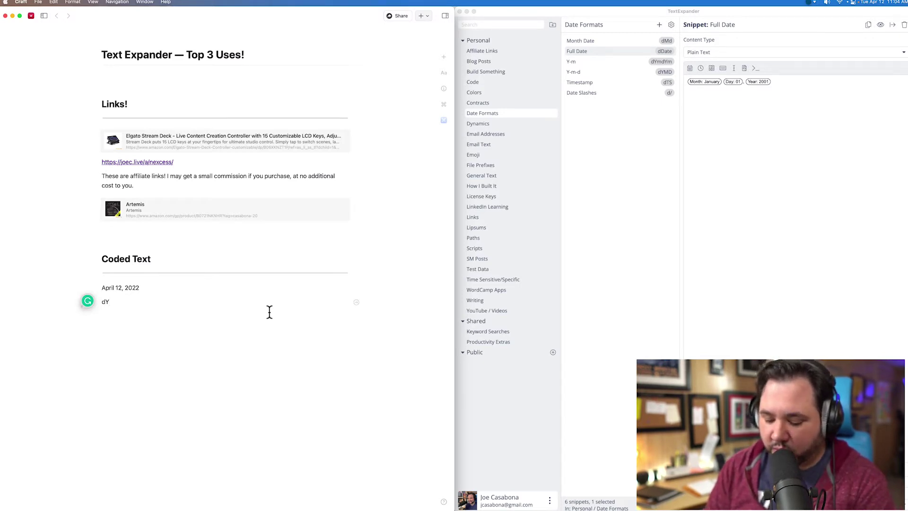
pyautogui.press('Return')
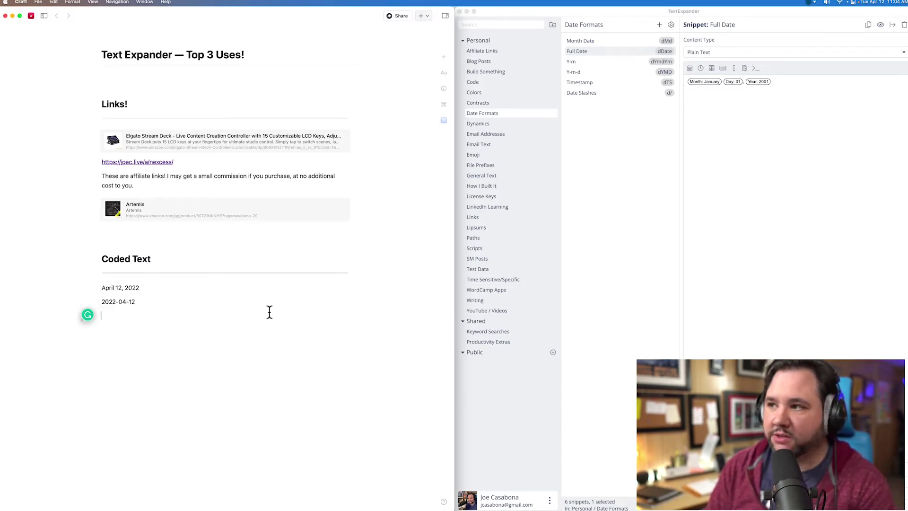
pyautogui.write('d/')
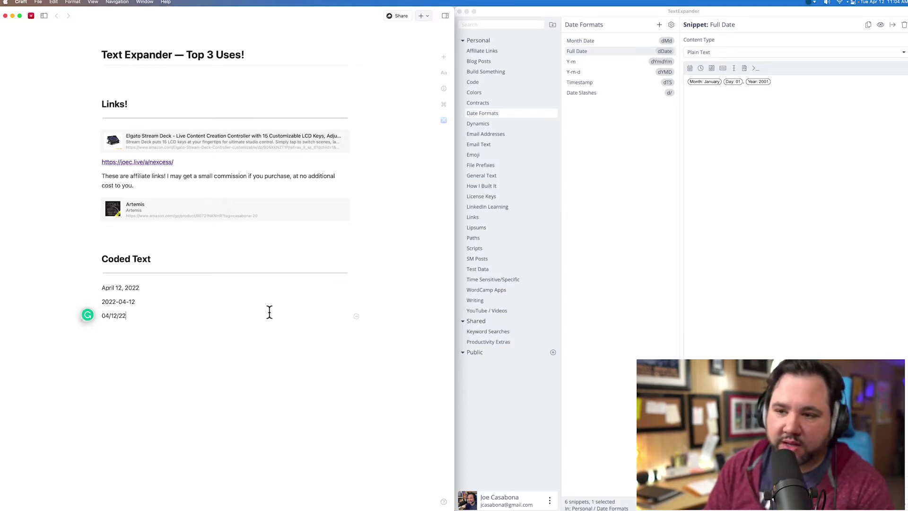
pyautogui.press('Return')
pyautogui.write('dTS')
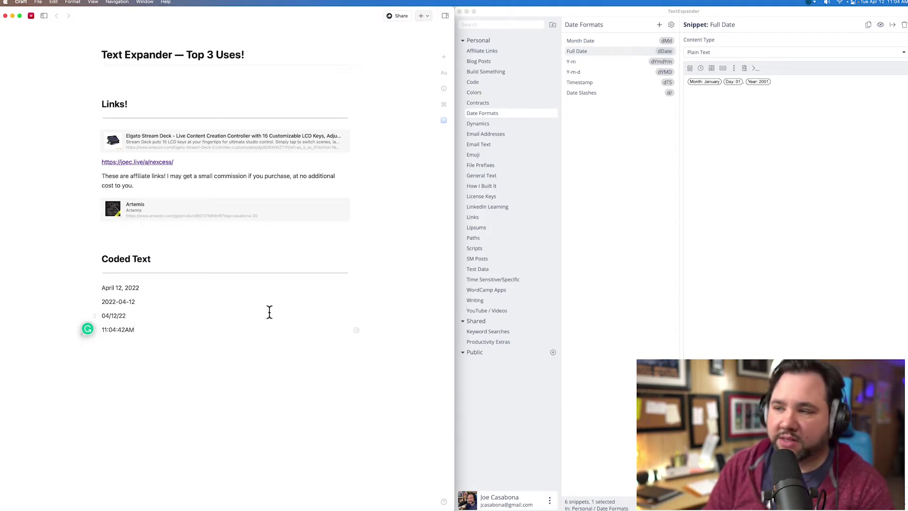
pyautogui.press('Return')
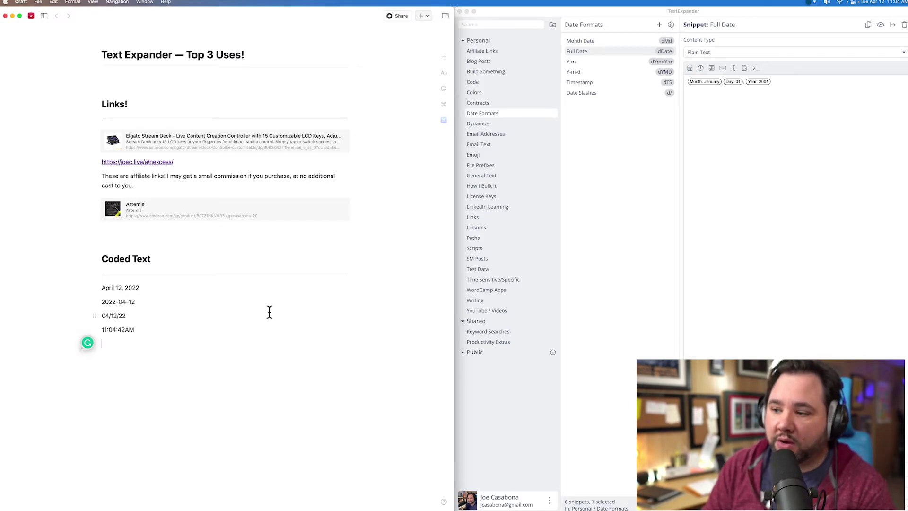
# - Browse the Full Date snippet's date and time tokens, then type dDate again for April 12
pyautogui.click(658, 199)
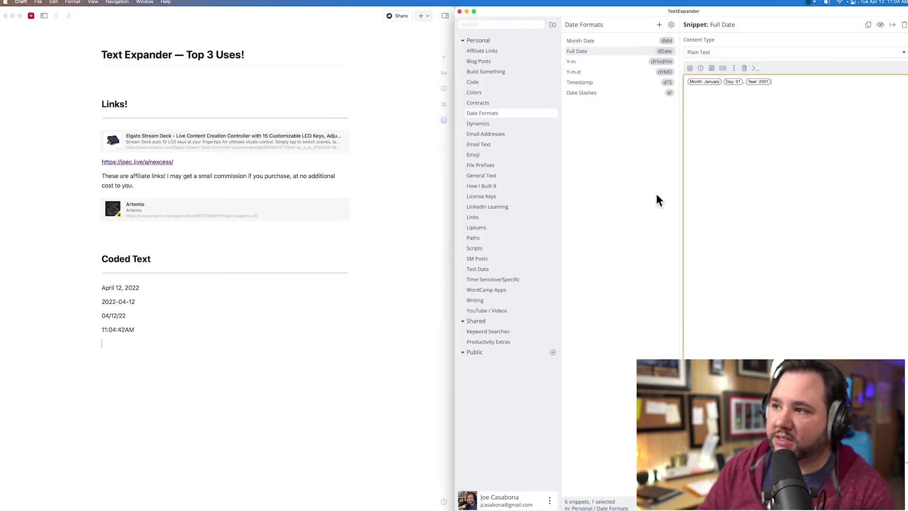
pyautogui.click(688, 69)
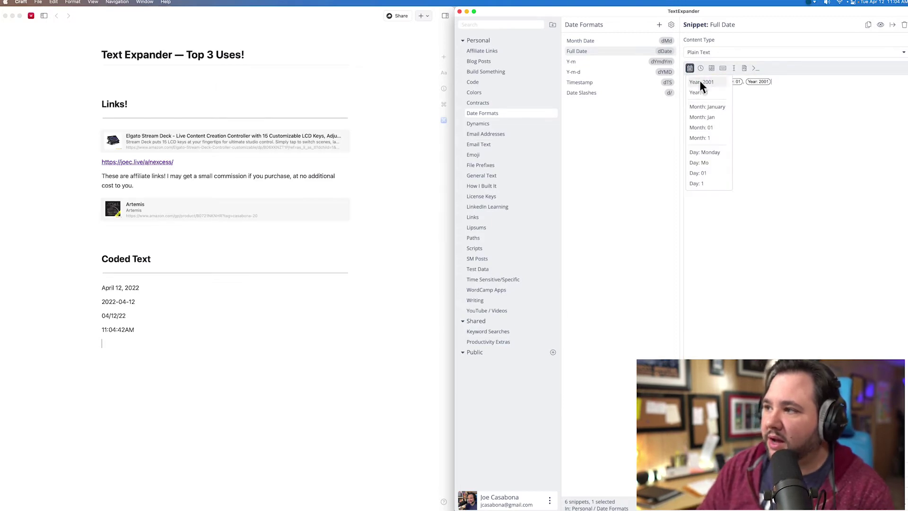
pyautogui.click(701, 69)
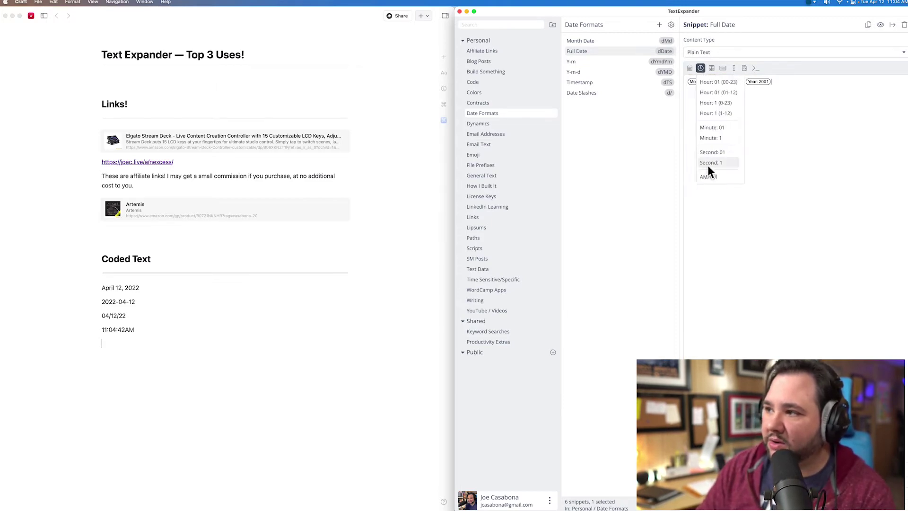
pyautogui.click(637, 154)
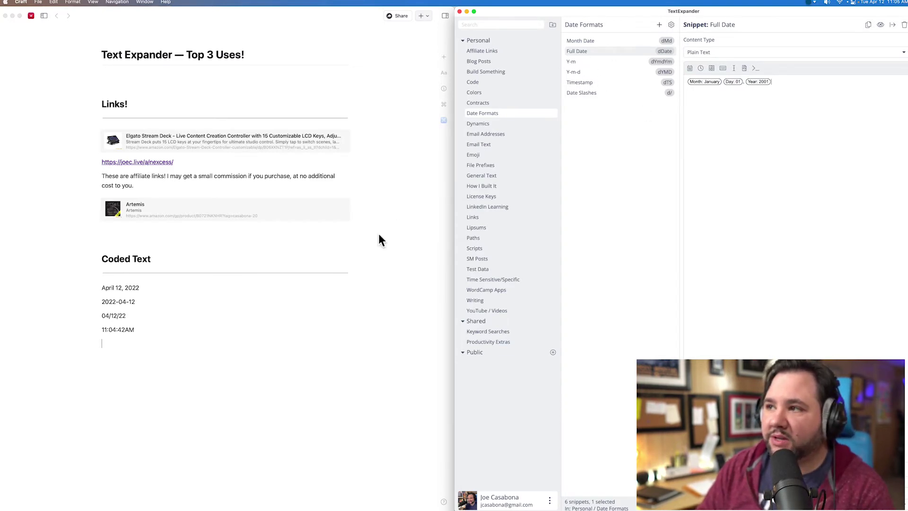
pyautogui.click(197, 343)
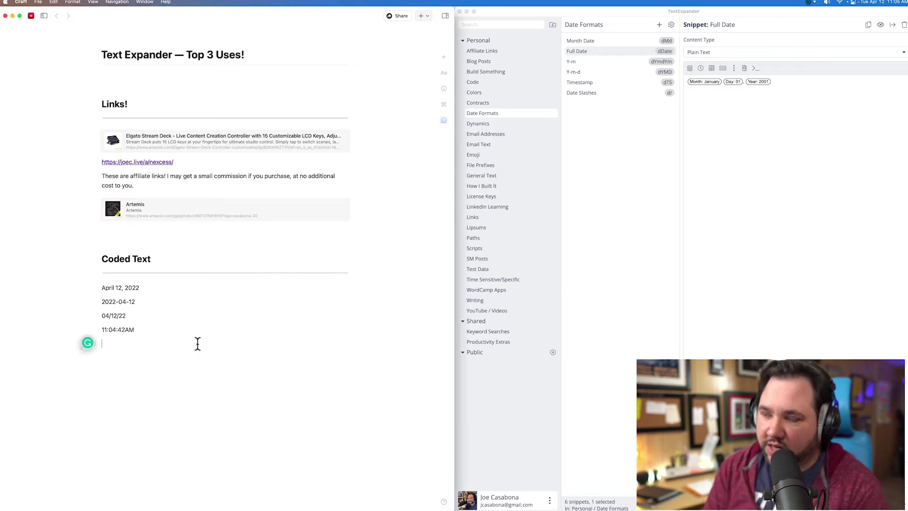
pyautogui.write('dDate')
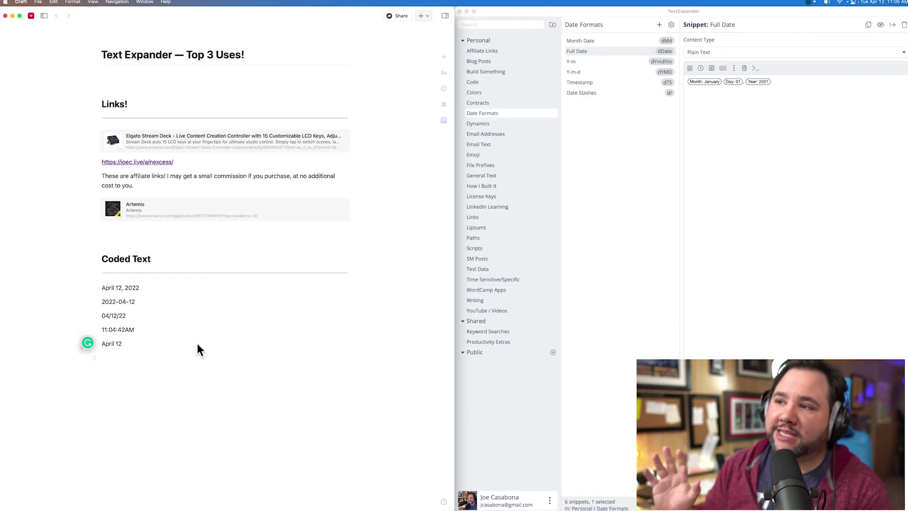
# - Browse the Colors snippets from Podcast Liftoff Purple through CC Orange, Post-it Yellow and HIBI Blue
pyautogui.click(481, 92)
pyautogui.click(475, 92)
pyautogui.click(608, 45)
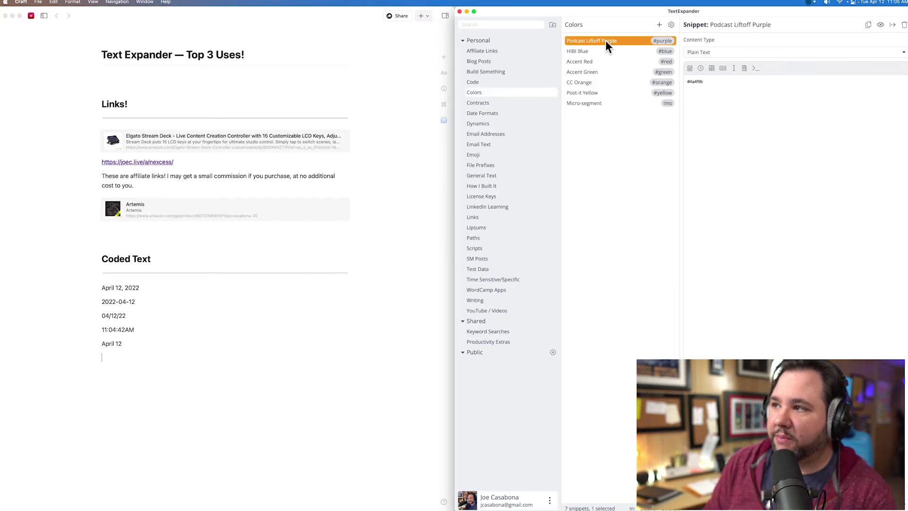
pyautogui.press('Down')
pyautogui.press('Down')
pyautogui.press('Down')
pyautogui.press('Down')
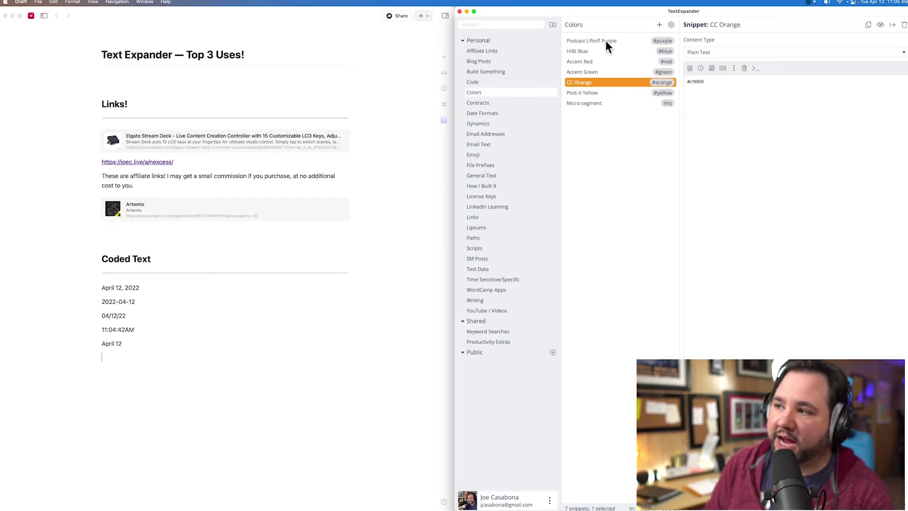
pyautogui.press('Down')
pyautogui.press('Down')
pyautogui.press('Up')
pyautogui.press('Down')
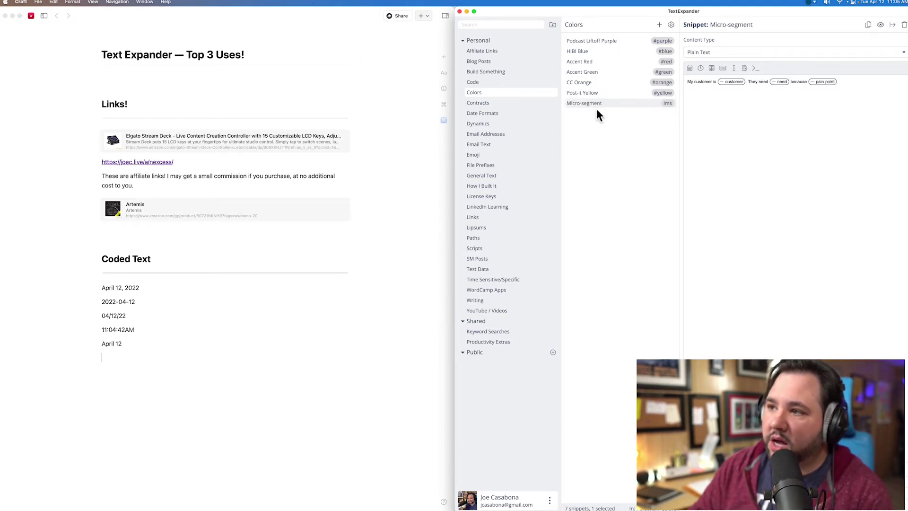
pyautogui.click(616, 95)
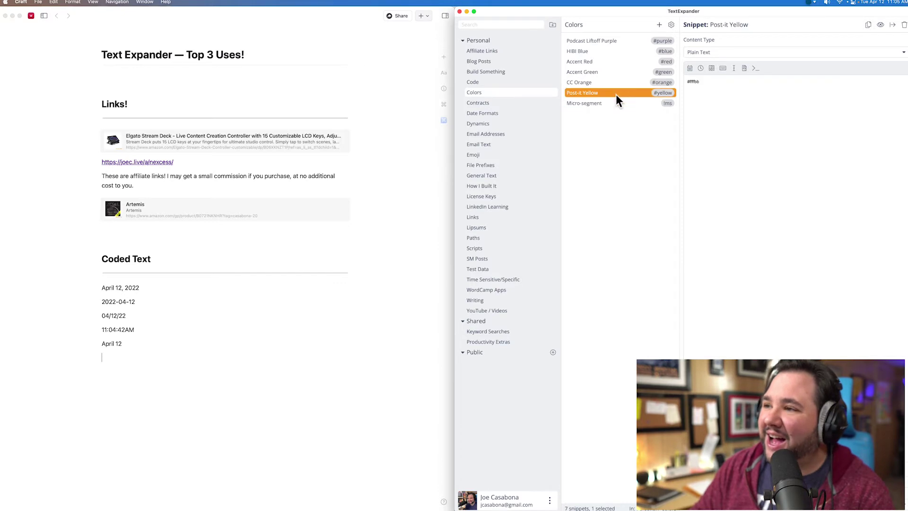
pyautogui.click(621, 81)
pyautogui.click(621, 73)
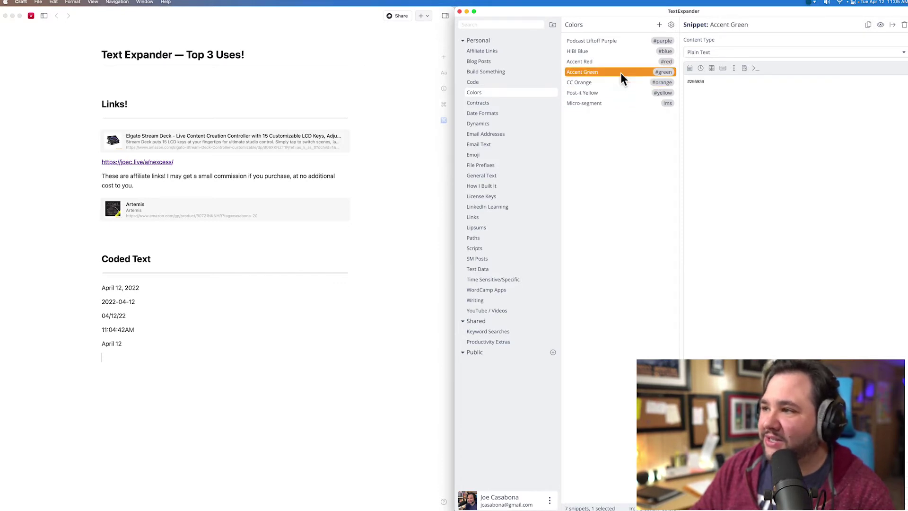
pyautogui.click(609, 59)
pyautogui.click(607, 51)
pyautogui.click(608, 43)
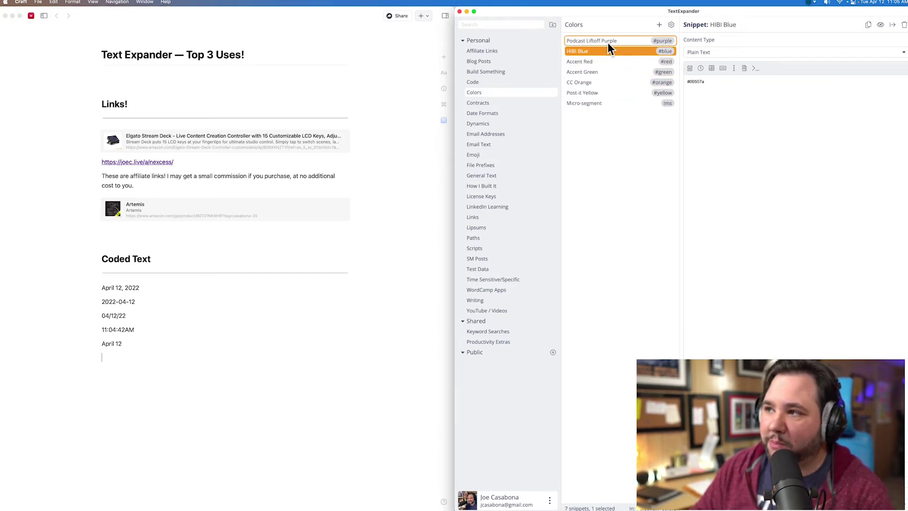
# - Expand the #purple abbreviation to #4a4f9b under April 12, then show the Emoji group
pyautogui.click(319, 353)
pyautogui.write('#')
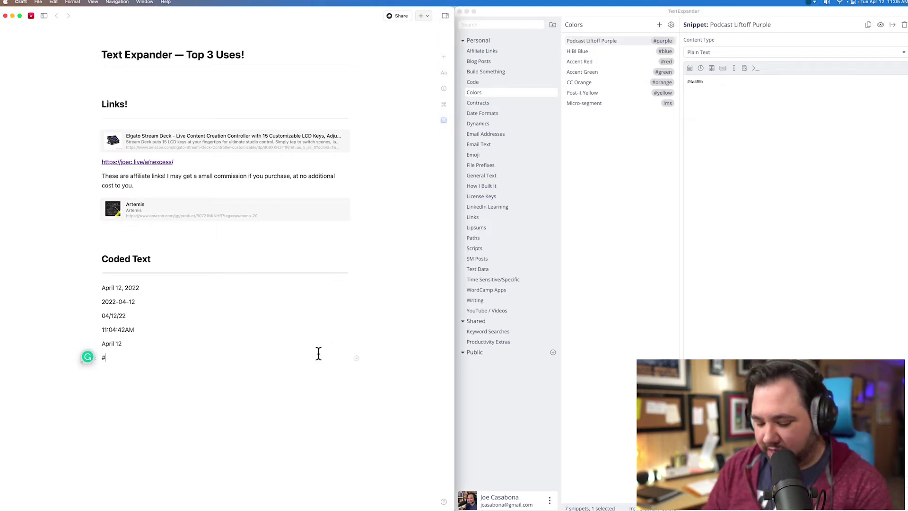
pyautogui.write('purle')
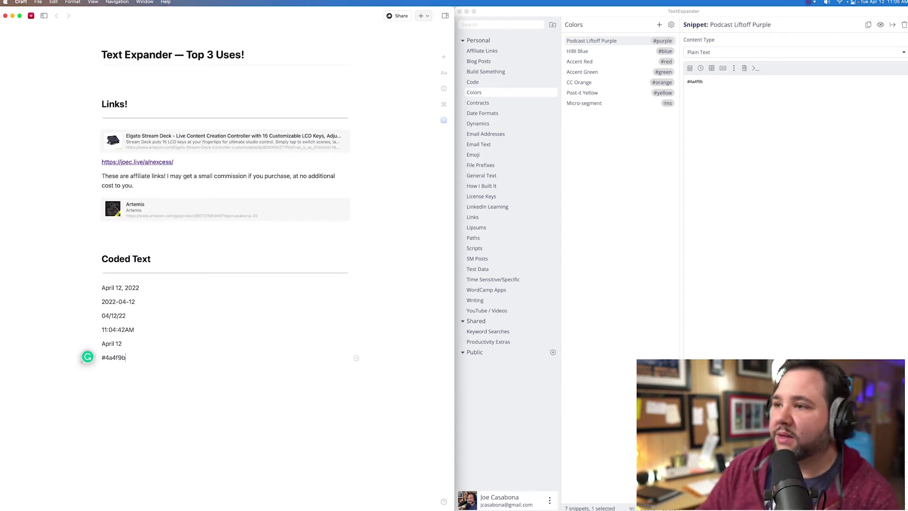
pyautogui.click(517, 157)
pyautogui.click(516, 156)
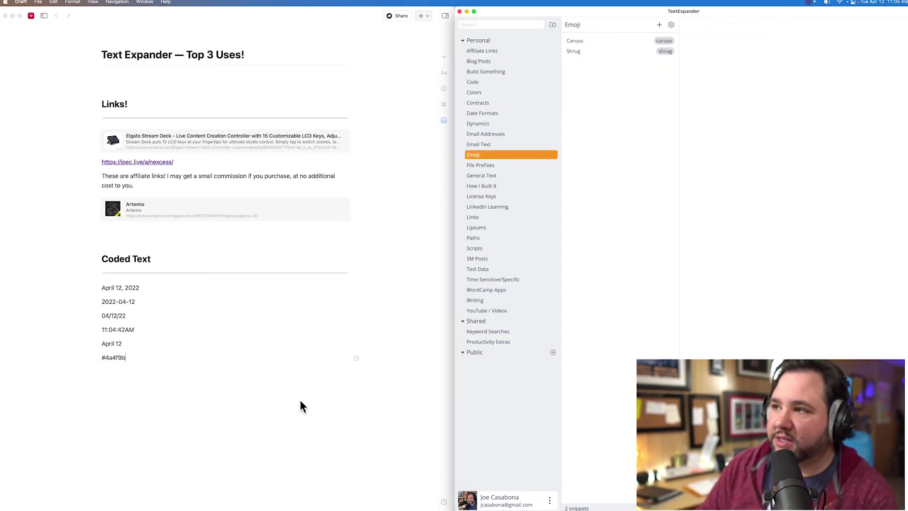
# - Below #4a4f9b in Craft, expand 'shrug' and then 'caruso' on the next line
pyautogui.click(276, 399)
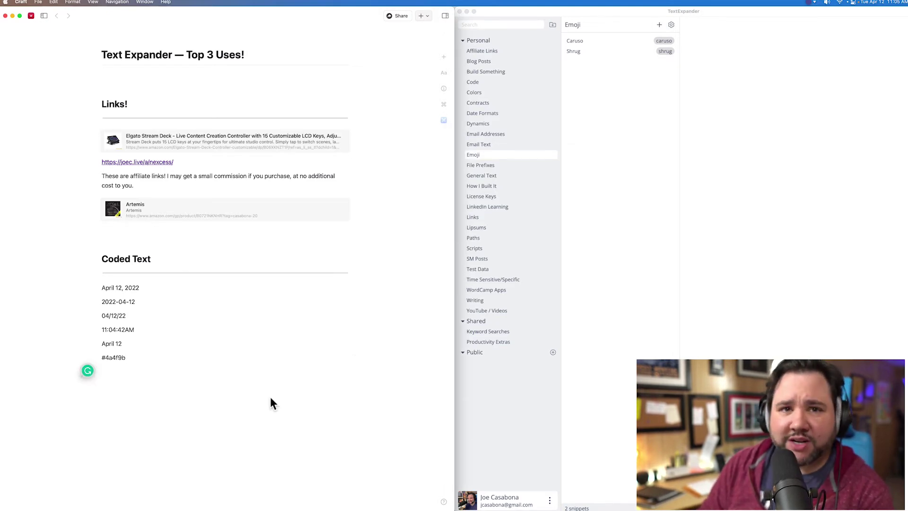
pyautogui.write('shu')
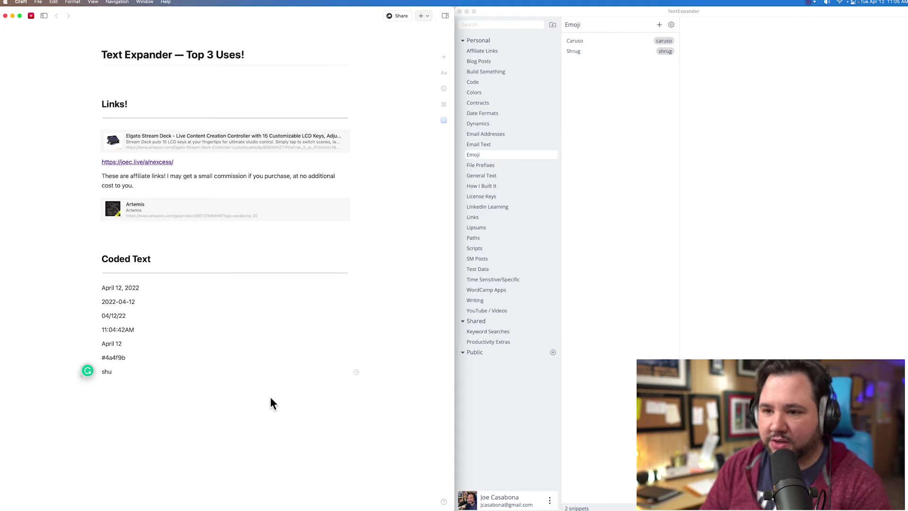
pyautogui.press('BackSpace')
pyautogui.write('rug')
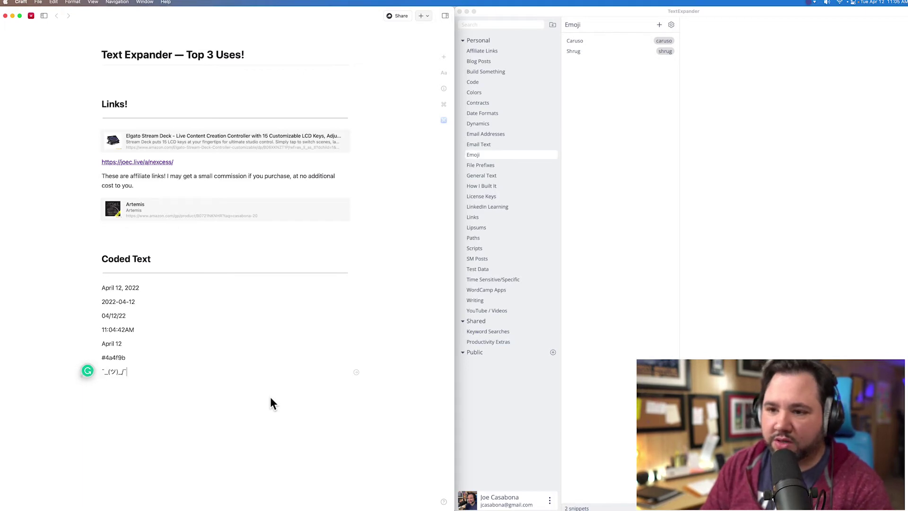
pyautogui.press('Return')
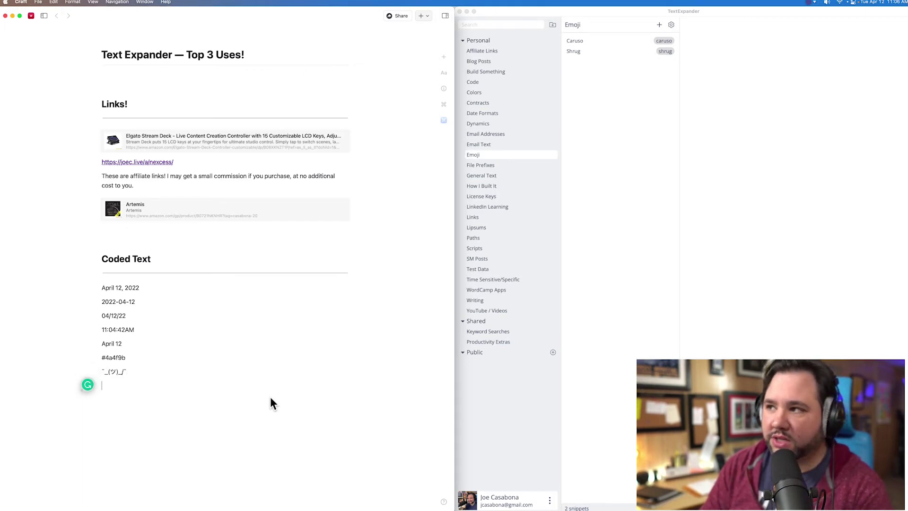
pyautogui.write('caruso')
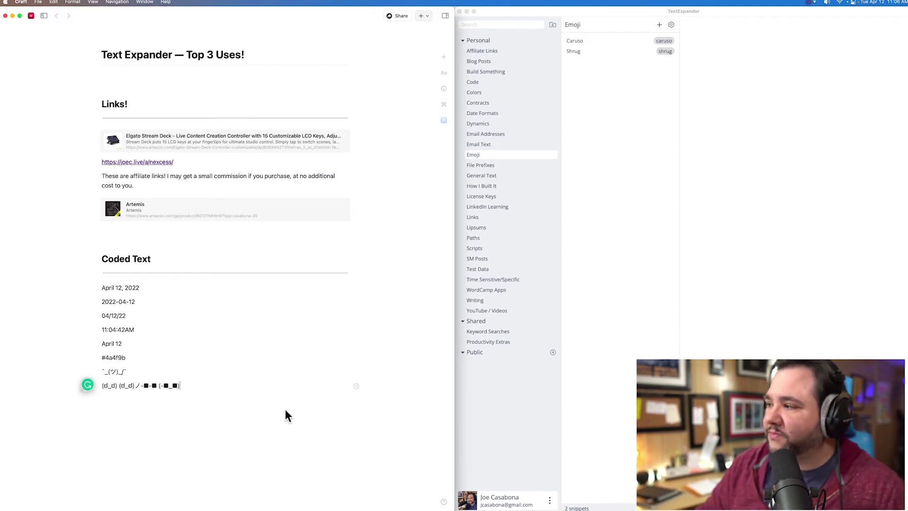
pyautogui.moveTo(274, 509)
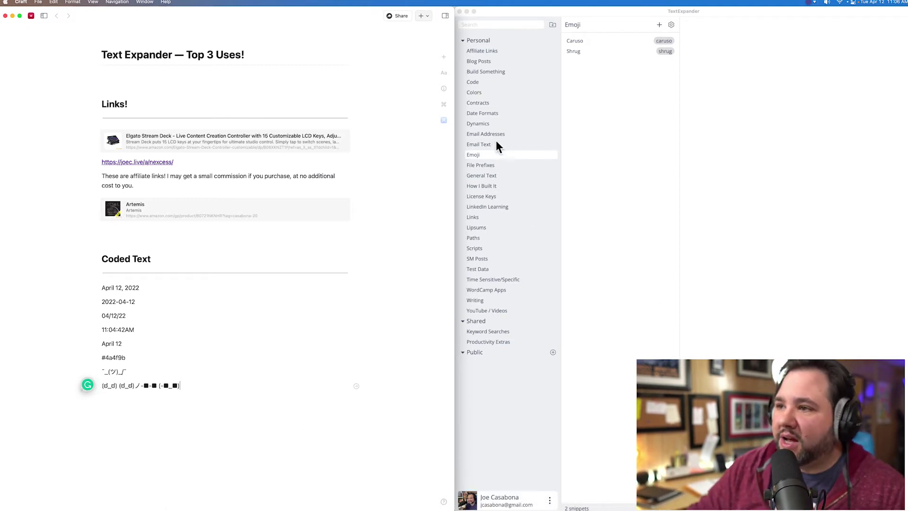
# - Show the Code group and step through Chirr More, Referral Section and Plugin Definition
pyautogui.click(481, 84)
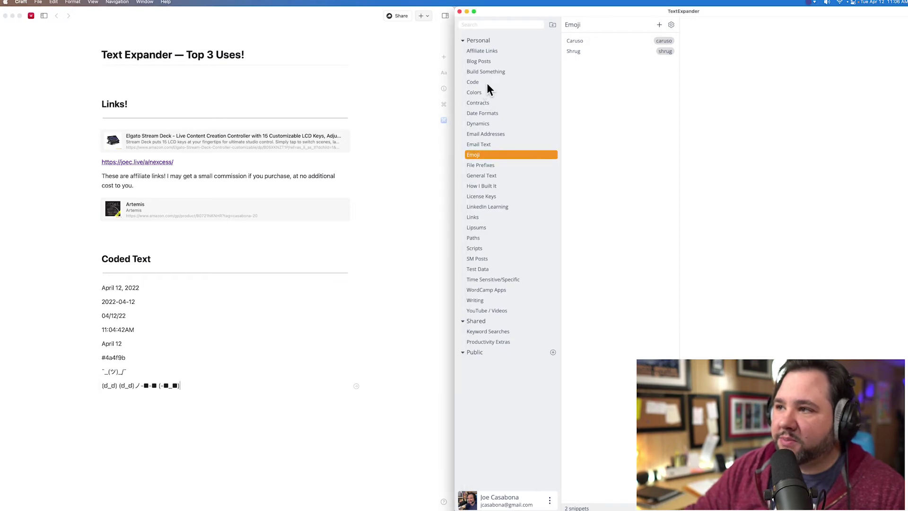
pyautogui.click(495, 83)
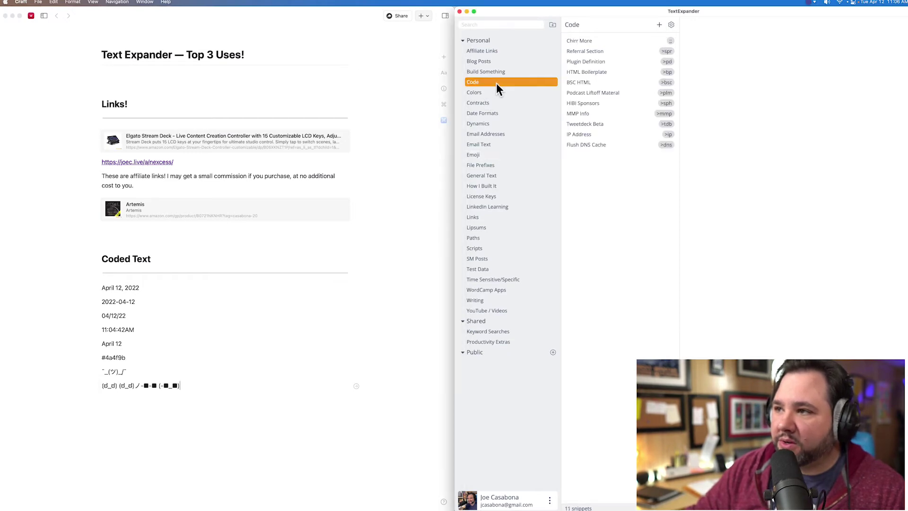
pyautogui.click(592, 41)
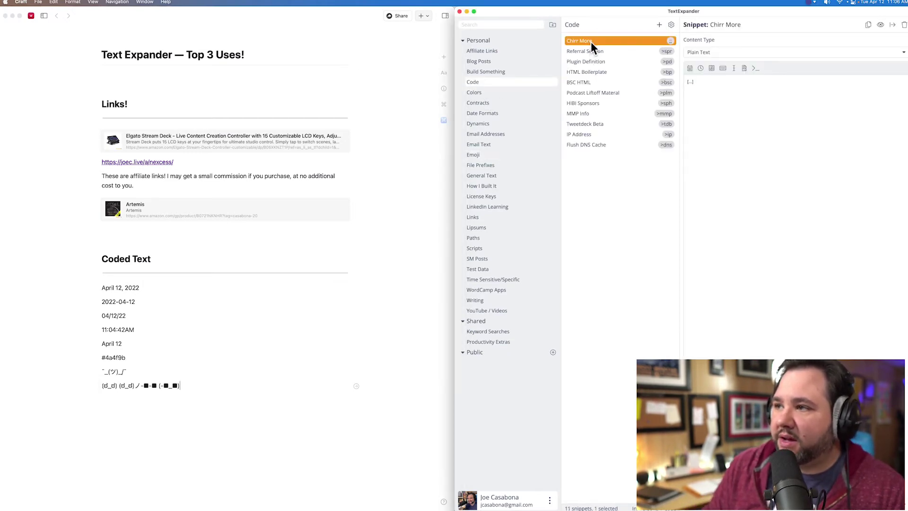
pyautogui.press('Down')
pyautogui.press('Down')
pyautogui.press('Up')
pyautogui.press('Down')
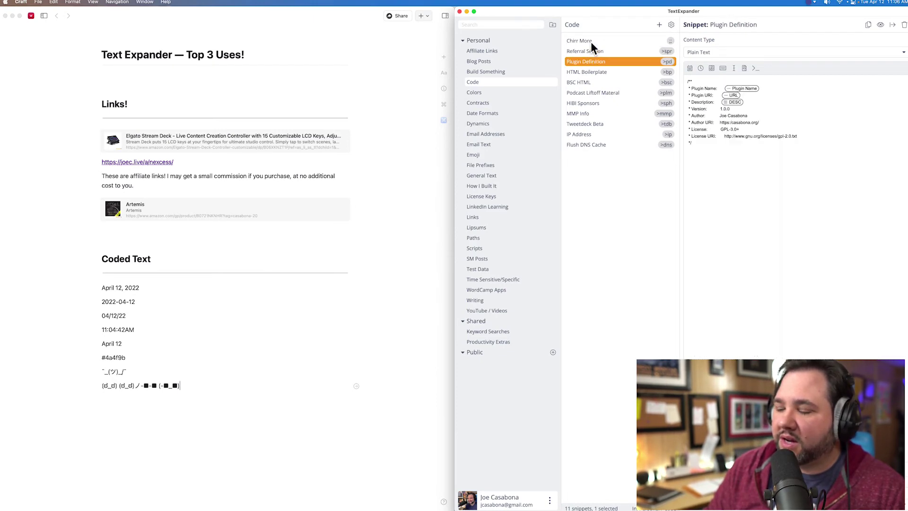
pyautogui.press('Up')
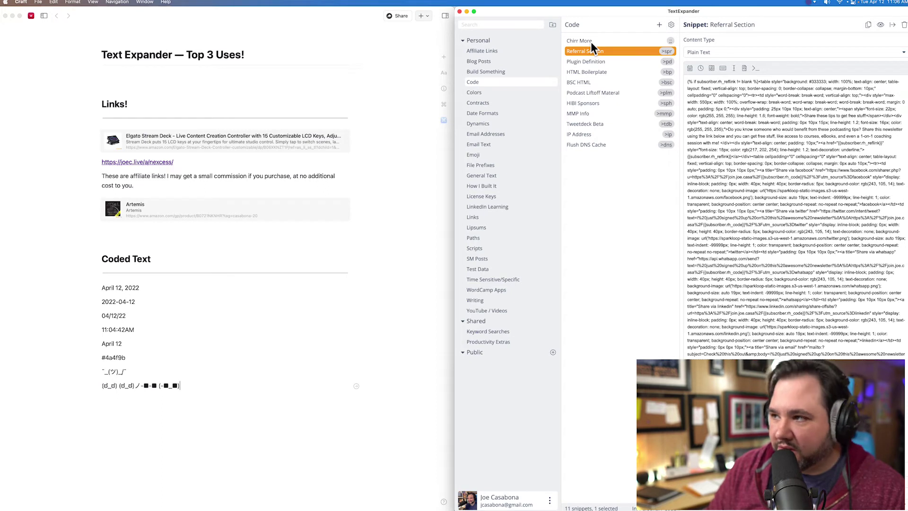
pyautogui.press('Down')
pyautogui.press('Down')
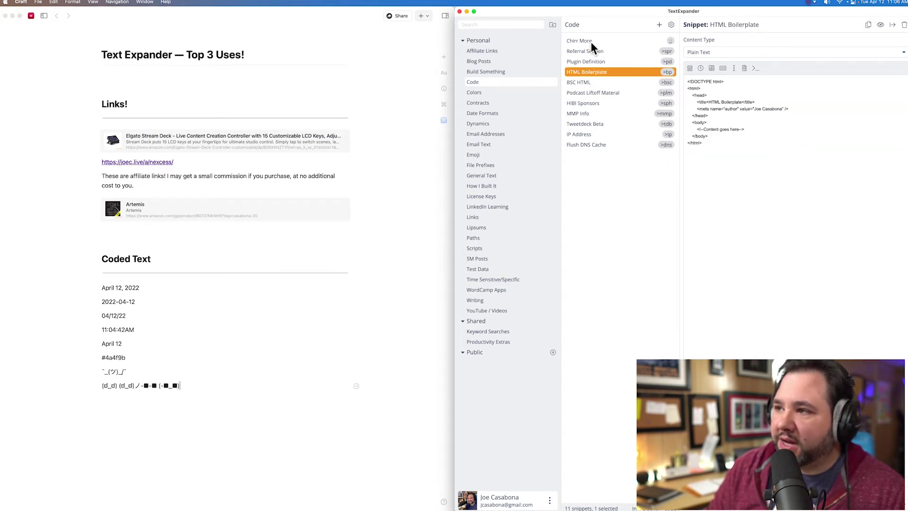
# - View BSC HTML, Podcast Liftoff Material, HIBI Sponsors, Tweetdeck Beta, then IP Address AppleScript, and summon the launcher
pyautogui.click(597, 85)
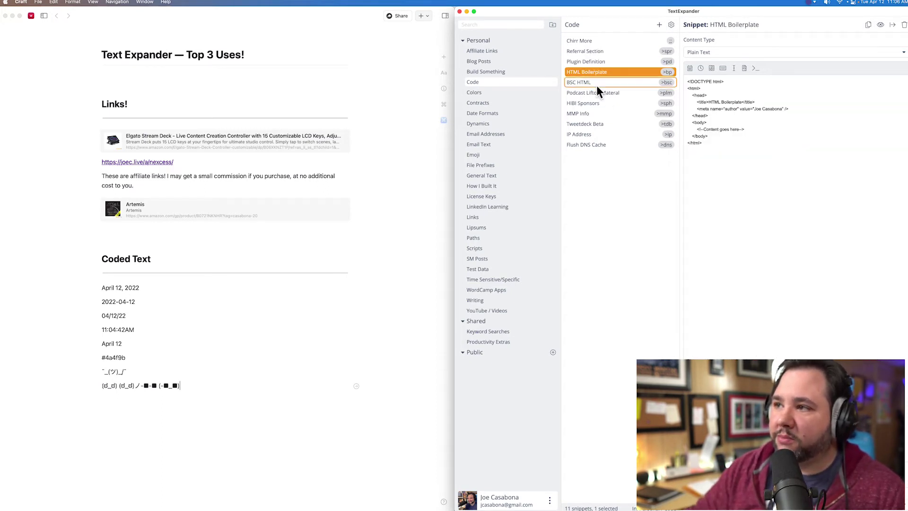
pyautogui.click(610, 94)
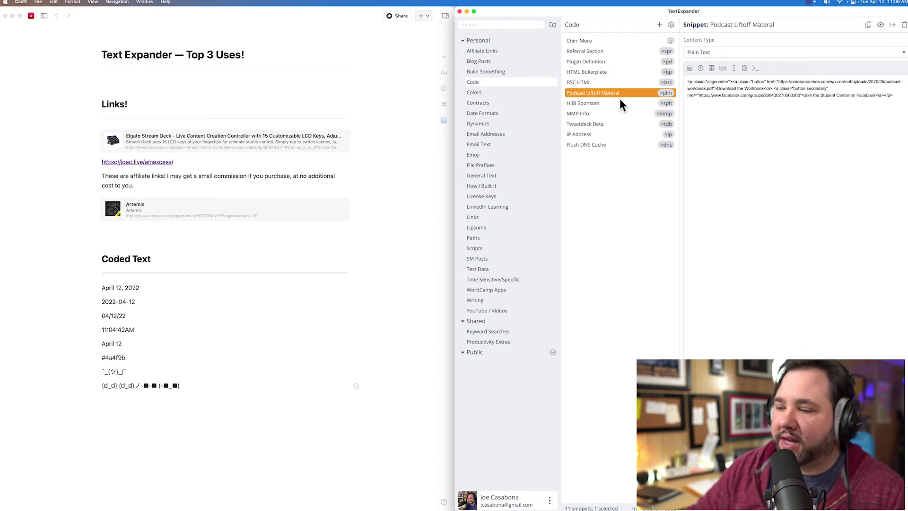
pyautogui.click(637, 105)
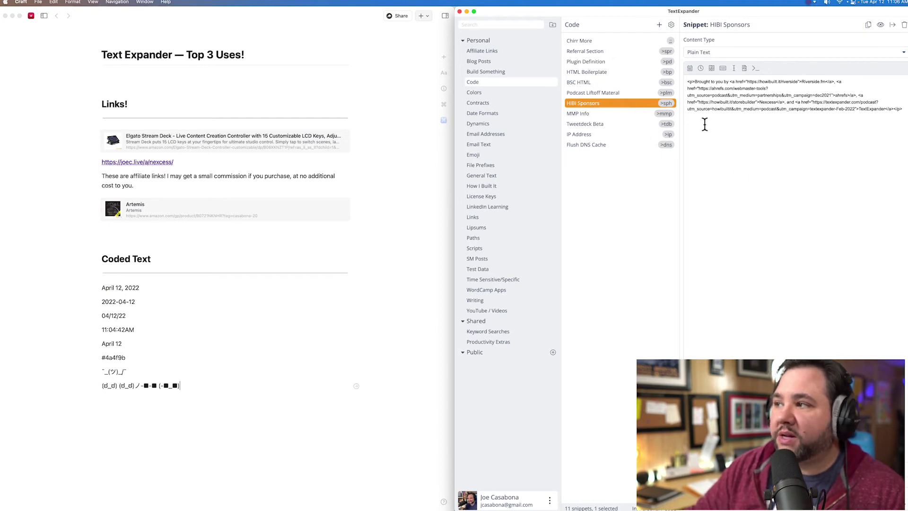
pyautogui.click(601, 123)
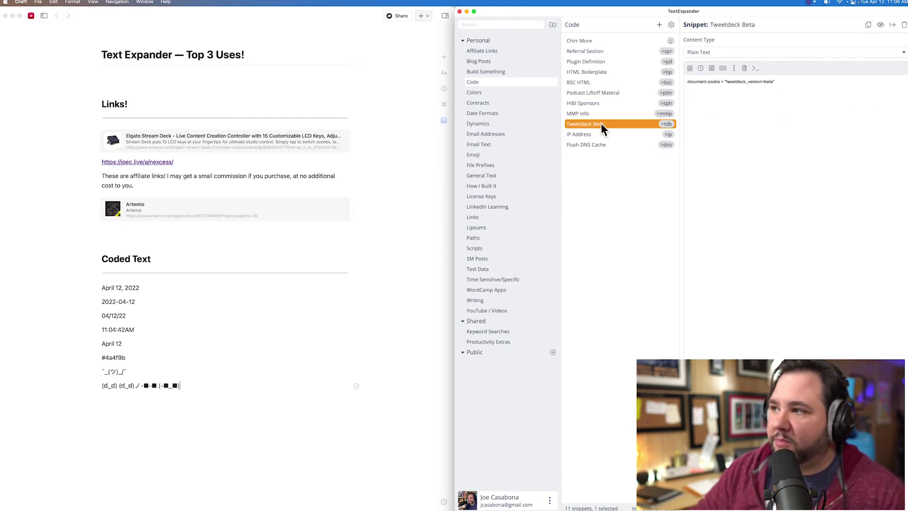
pyautogui.click(603, 133)
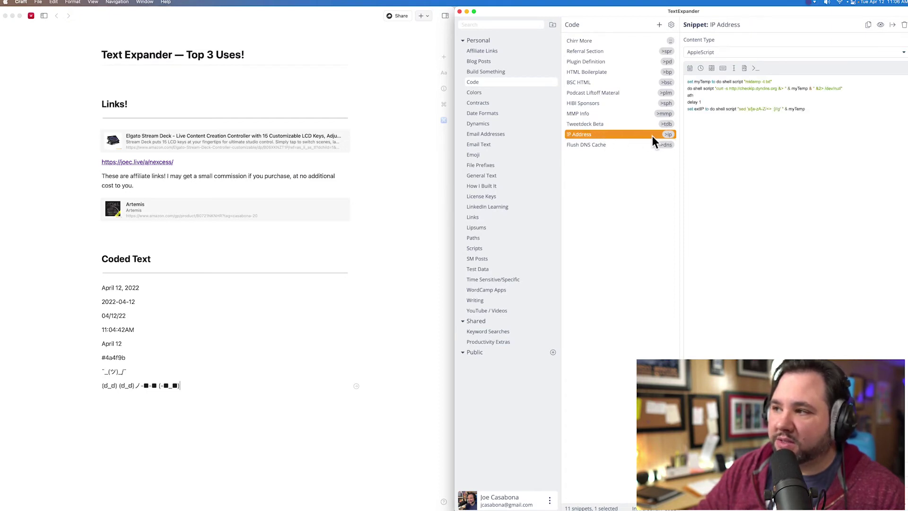
pyautogui.hotkey('alt', 'space')
# - Launch iTerm2 from an 'it' launcher search and decline the tips of the day
pyautogui.write('it')
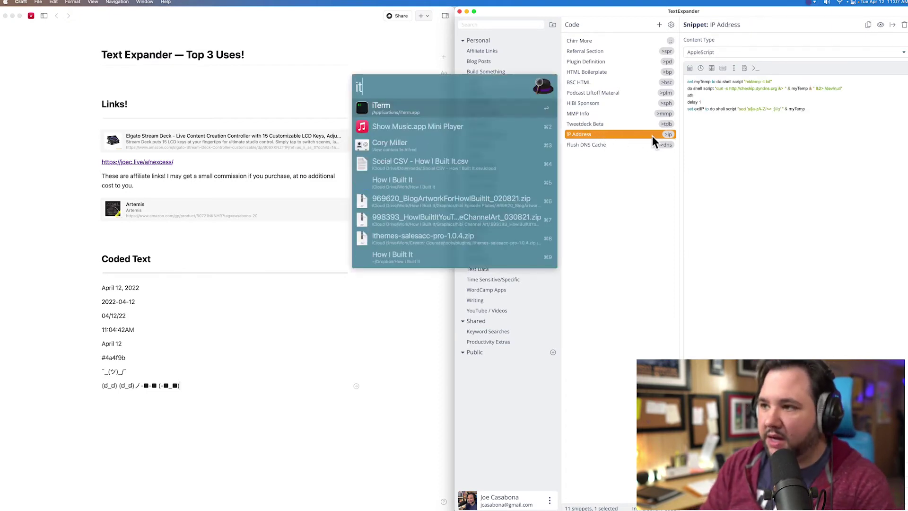
pyautogui.press('Return')
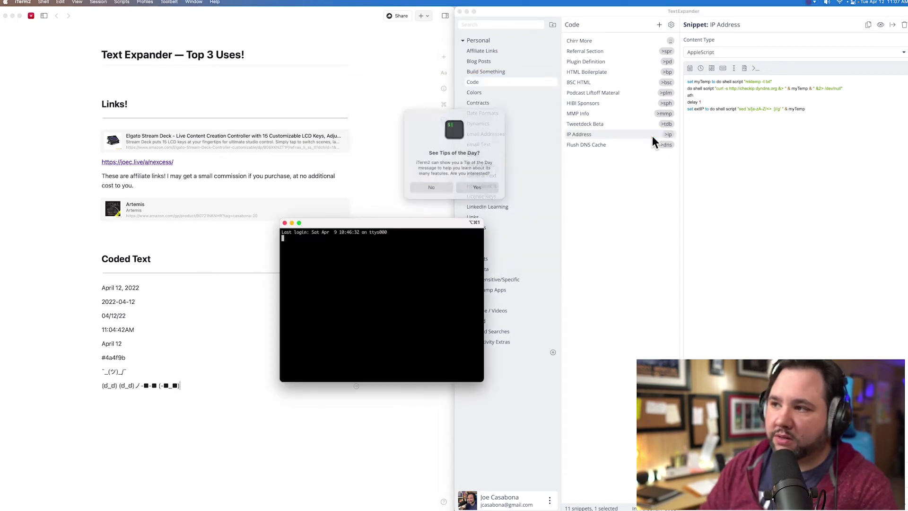
pyautogui.click(433, 185)
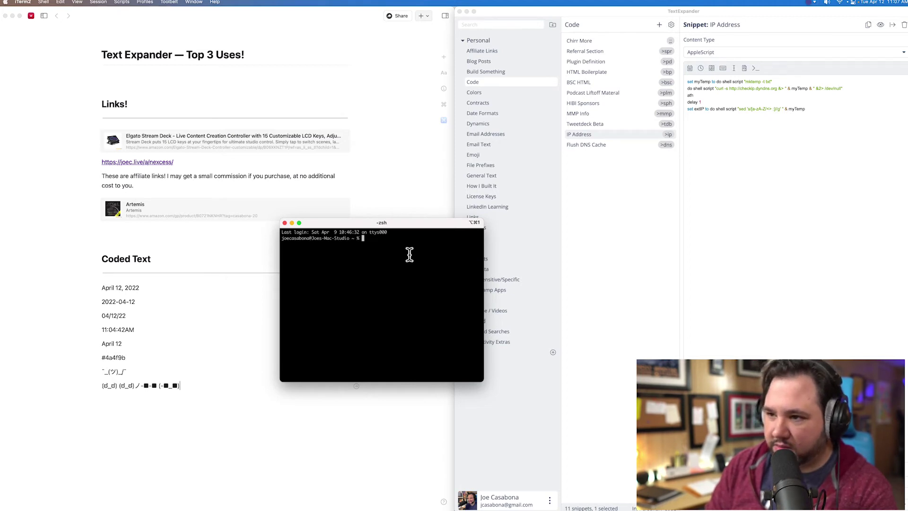
# - Expand and run '>ip' in the shell, view Flush DNS Cache, then close iTerm2
pyautogui.write('>ip')
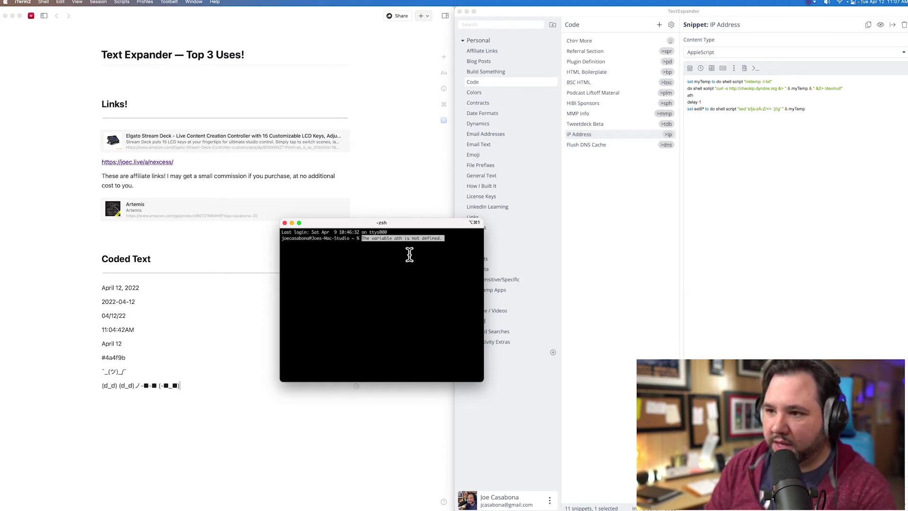
pyautogui.press('Return')
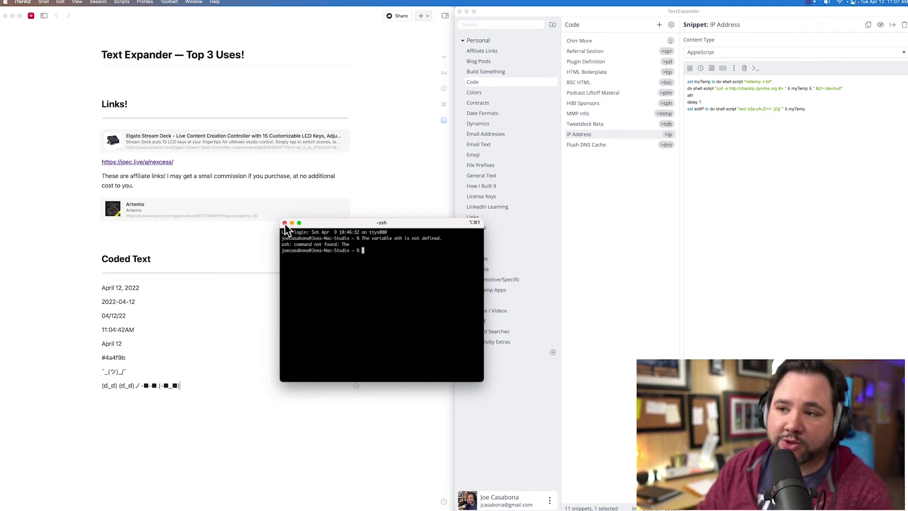
pyautogui.click(626, 144)
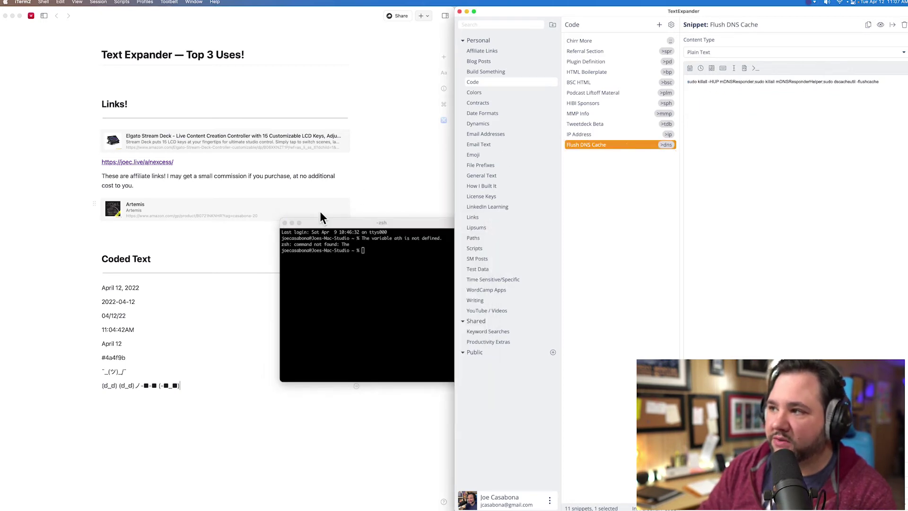
pyautogui.click(285, 223)
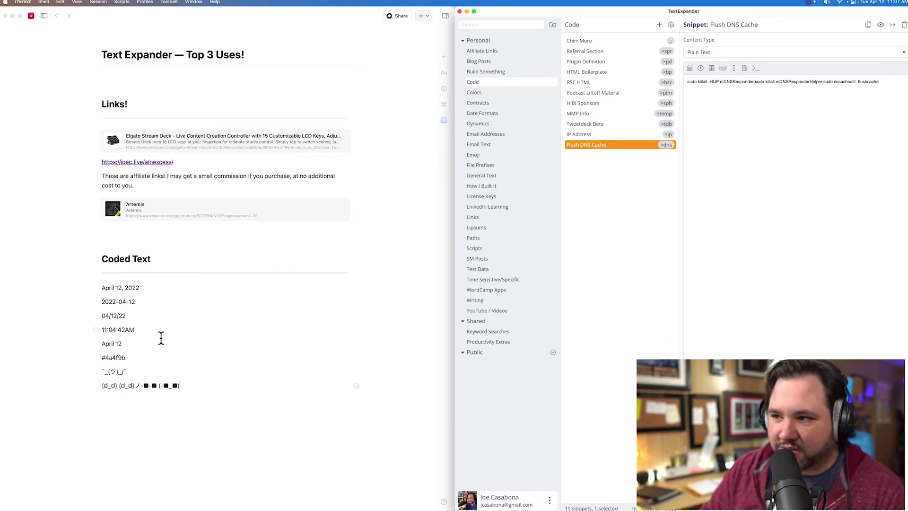
# - After glancing at the Paths group, type '# Email' two lines below the kaomoji line, then start a new line
pyautogui.click(498, 239)
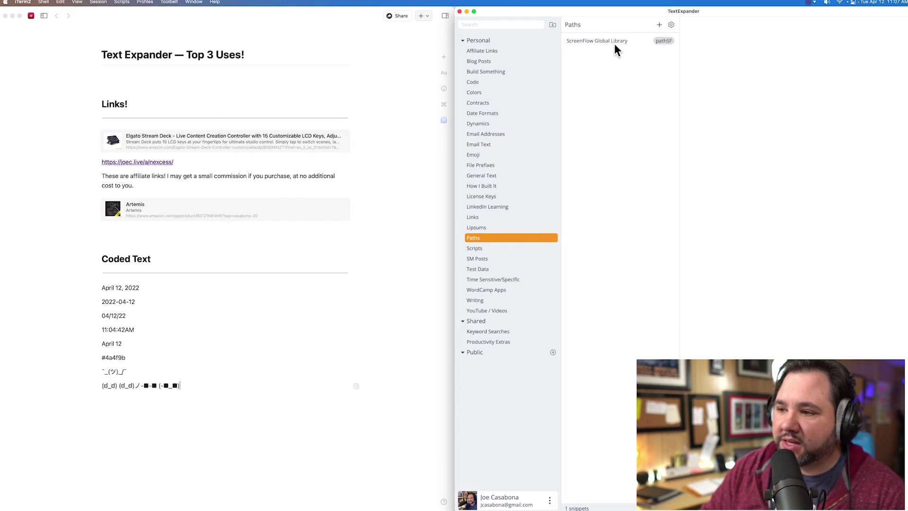
pyautogui.click(302, 320)
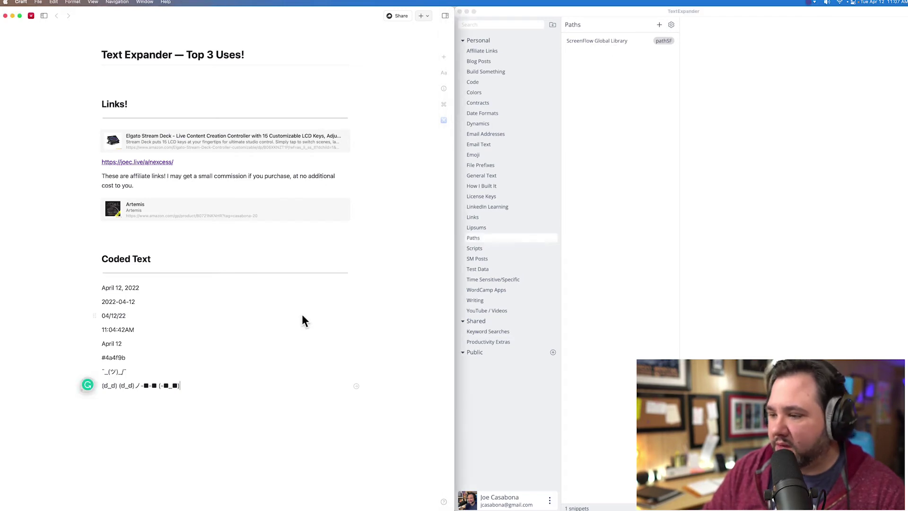
pyautogui.press('Return')
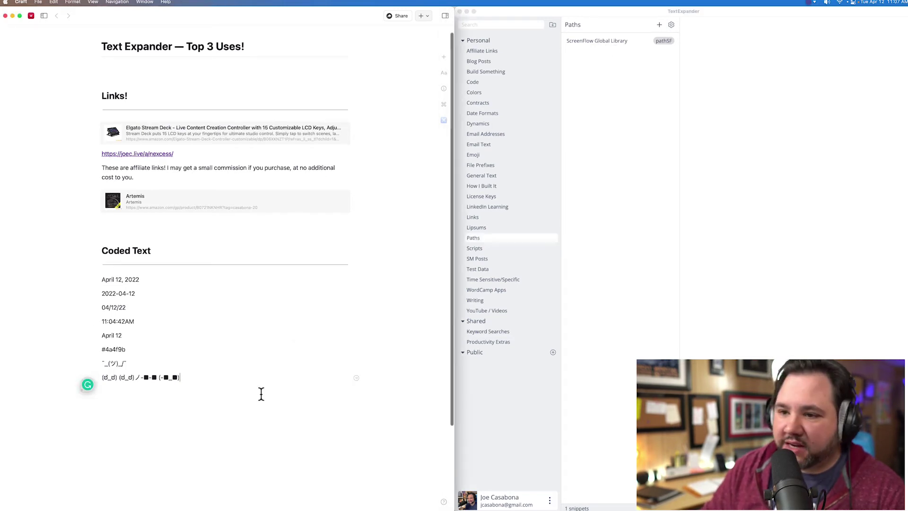
pyautogui.press('Return')
pyautogui.write('#')
pyautogui.write(' EMail')
pyautogui.press('BackSpace')
pyautogui.press('BackSpace')
pyautogui.press('BackSpace')
pyautogui.press('BackSpace')
pyautogui.write('mail')
pyautogui.press('Return')
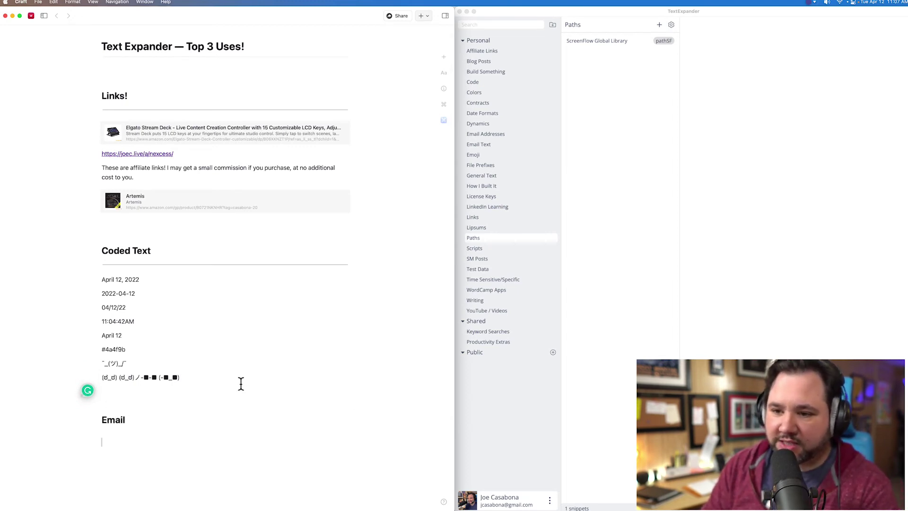
# - View the 13-snippet Email Addresses group, then the 22-snippet Email Text group
pyautogui.click(510, 134)
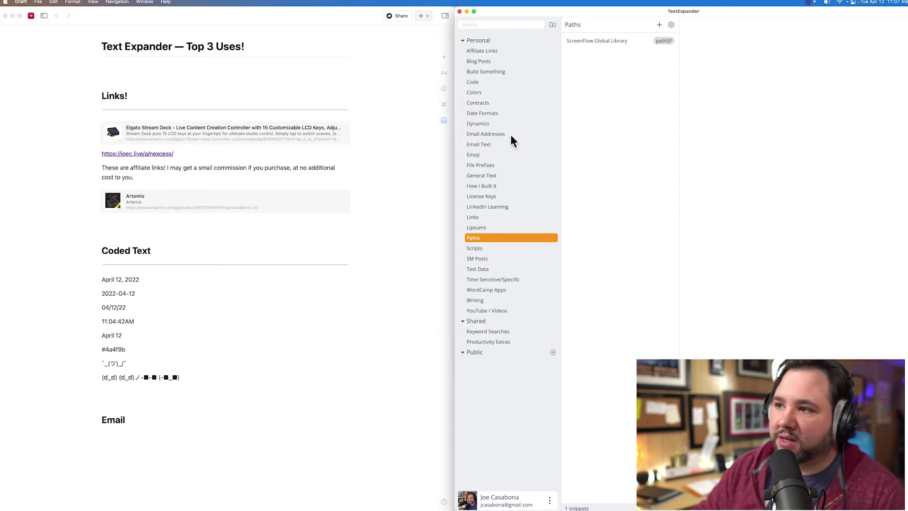
pyautogui.click(510, 135)
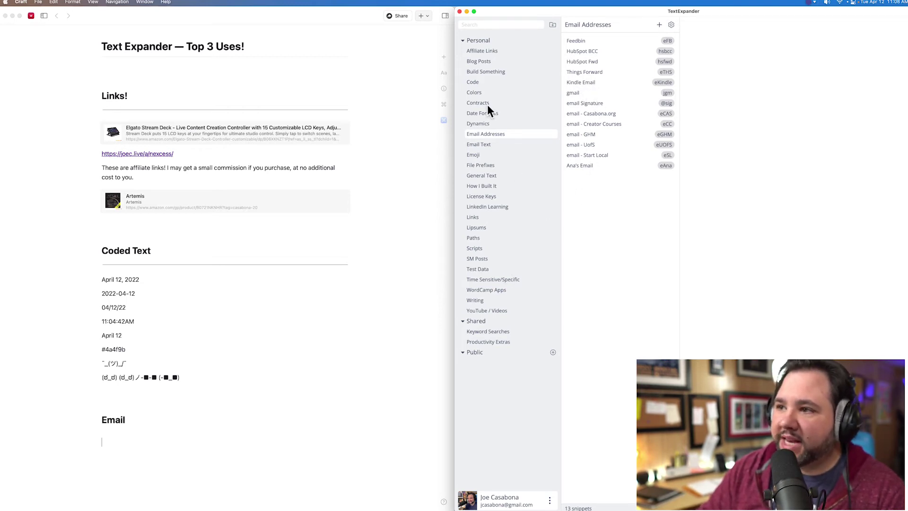
pyautogui.click(489, 144)
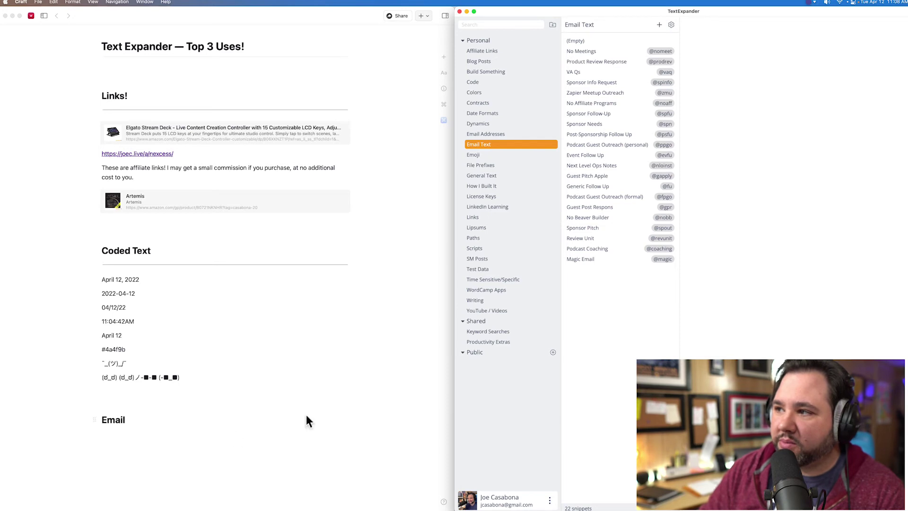
pyautogui.click(137, 439)
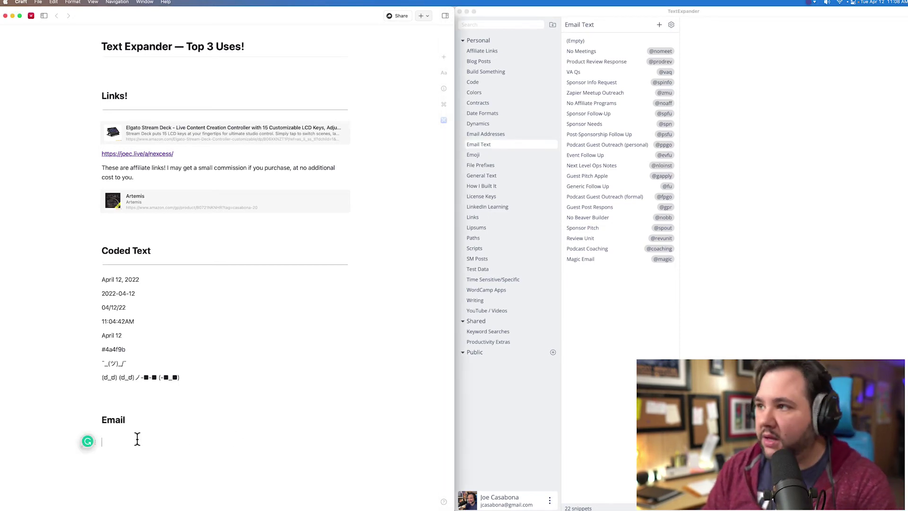
pyautogui.write('@nomeet')
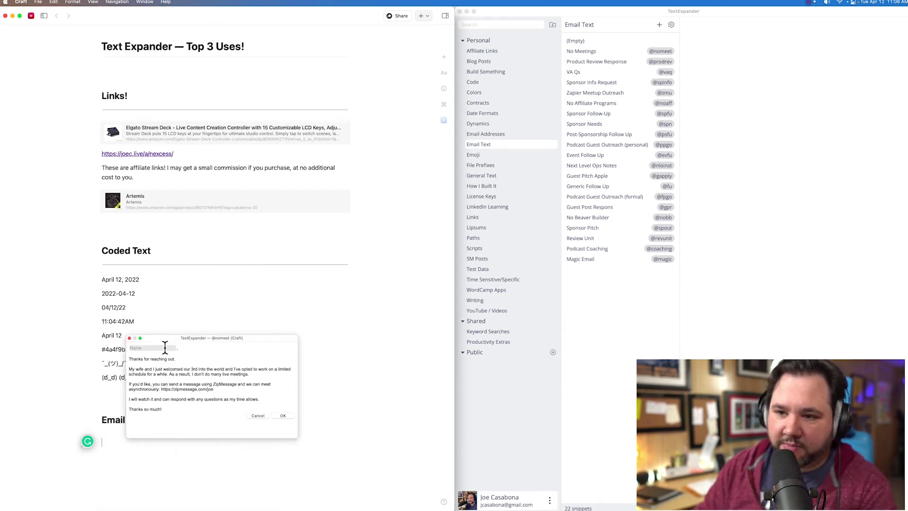
pyautogui.write('Bob')
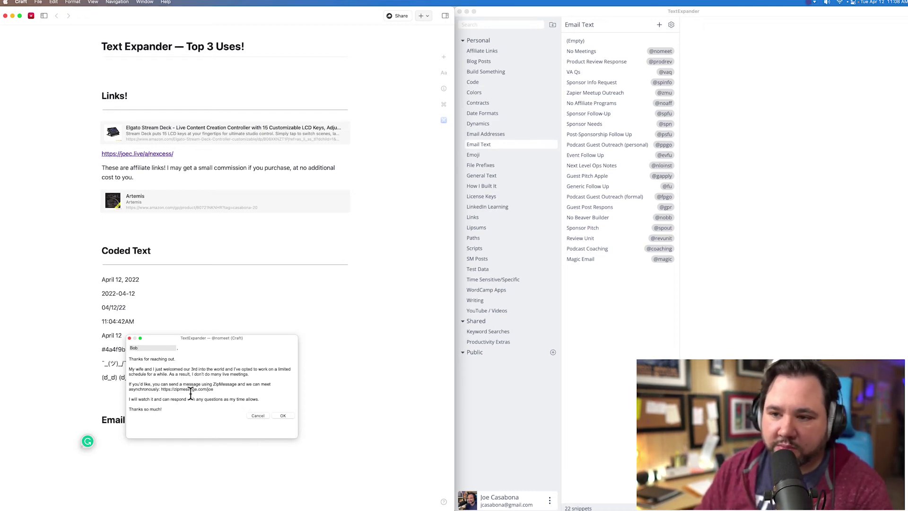
pyautogui.click(129, 338)
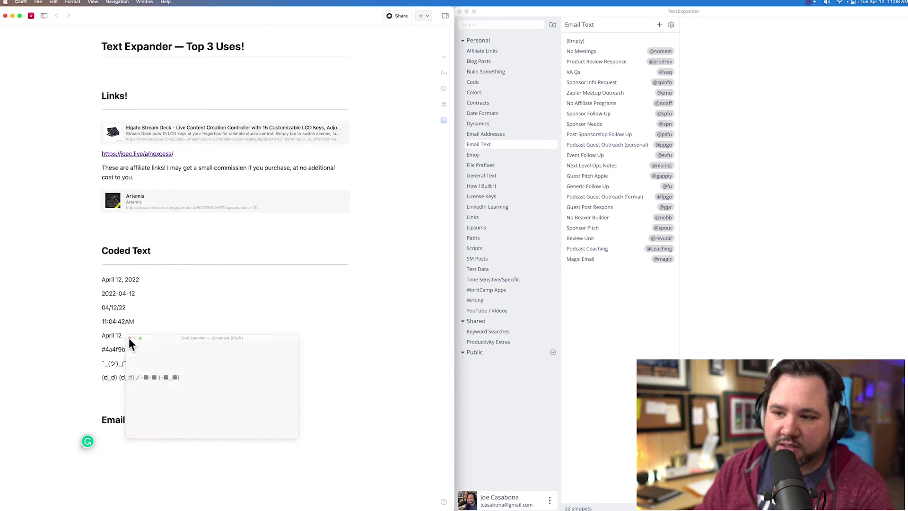
pyautogui.click(627, 56)
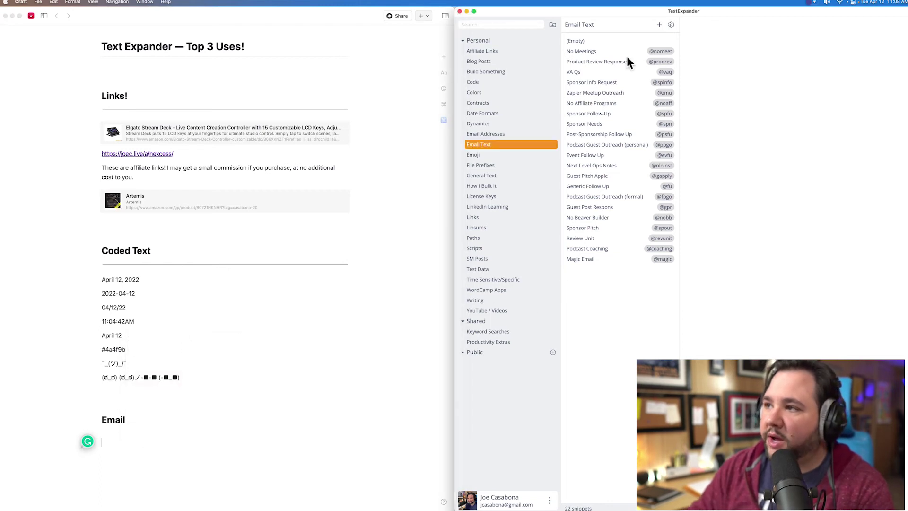
pyautogui.click(628, 54)
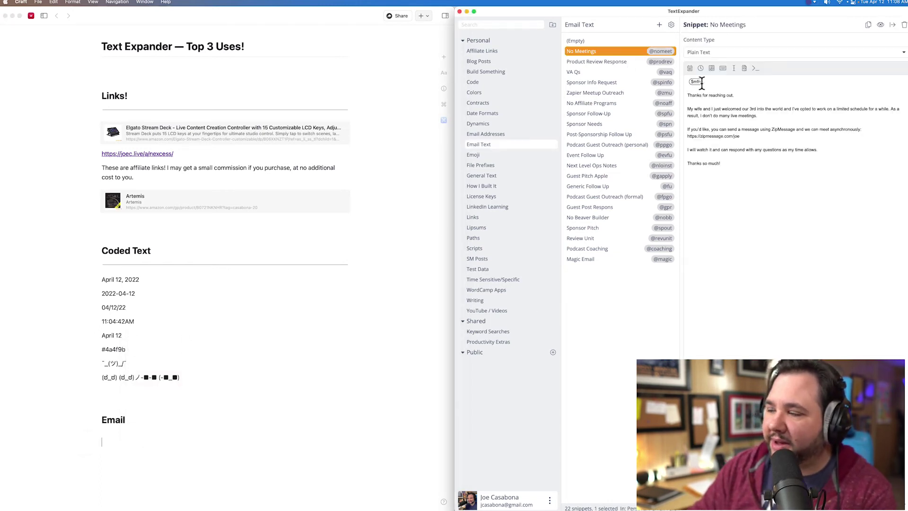
# - View both Mail - First Name snippets in Dynamics, then show the 10-snippet How I Built It group
pyautogui.click(482, 123)
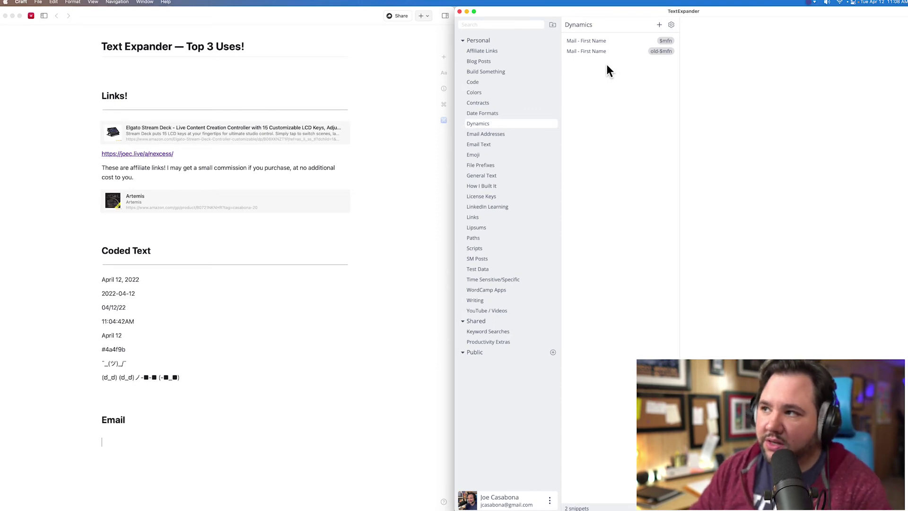
pyautogui.click(624, 42)
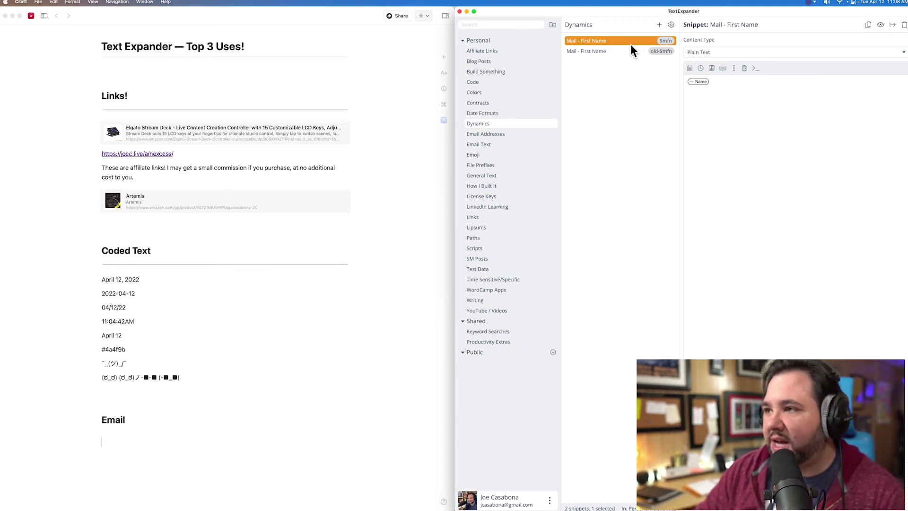
pyautogui.click(627, 50)
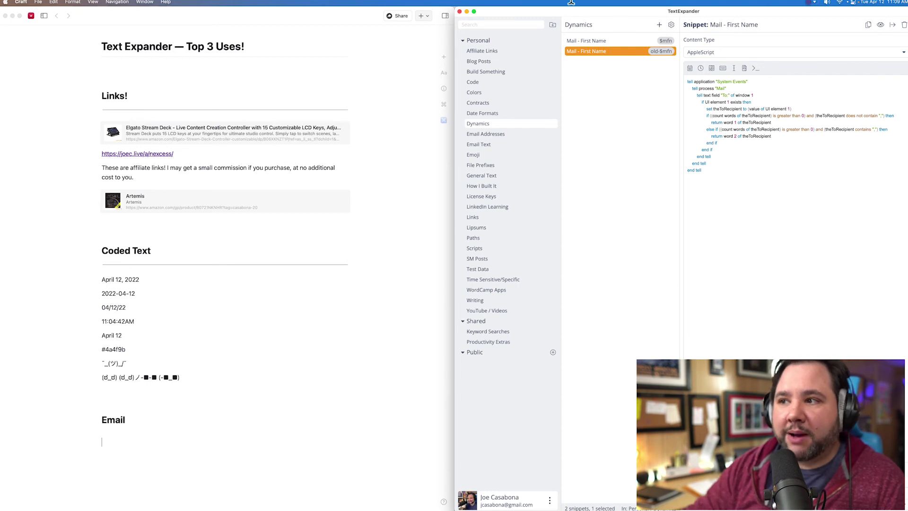
pyautogui.click(509, 186)
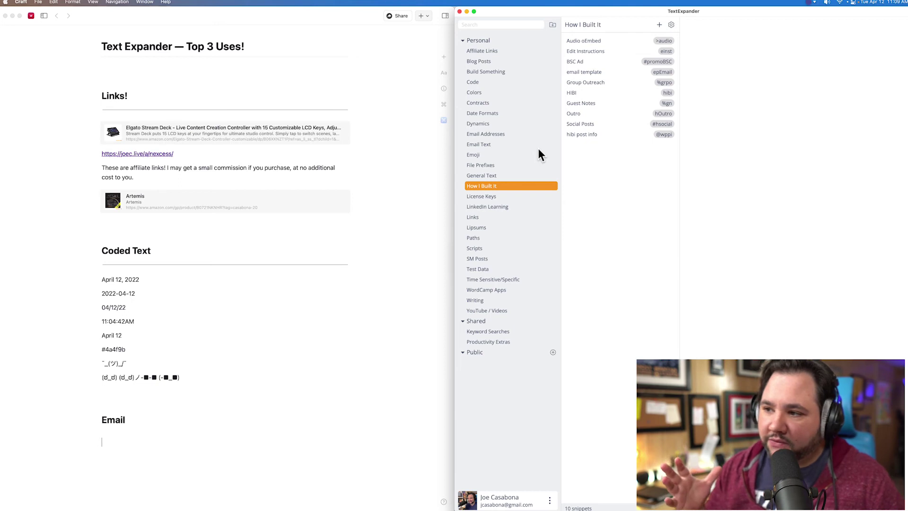
# - In Scripts, view CTK Script Start, Actions match narration, Patreon Forum Teaser and Patreon Forum Text
pyautogui.click(503, 251)
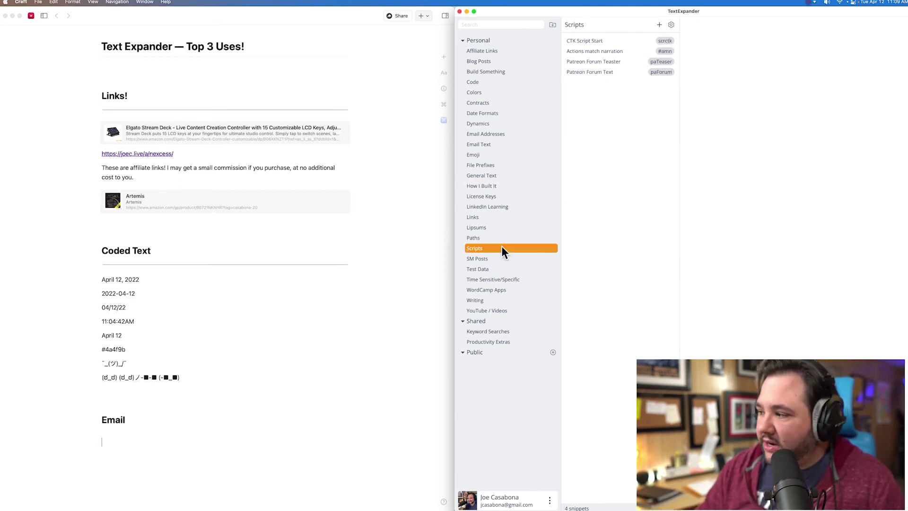
pyautogui.click(632, 39)
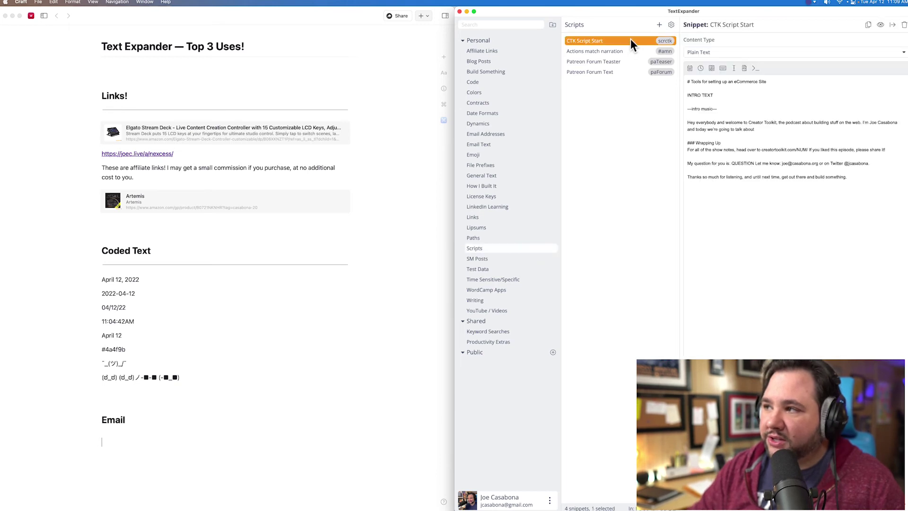
pyautogui.click(621, 52)
pyautogui.click(617, 61)
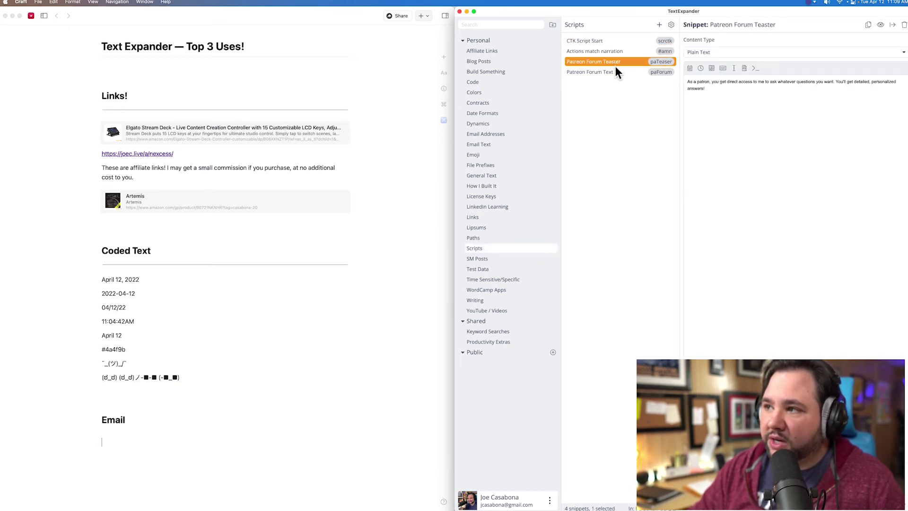
pyautogui.click(614, 74)
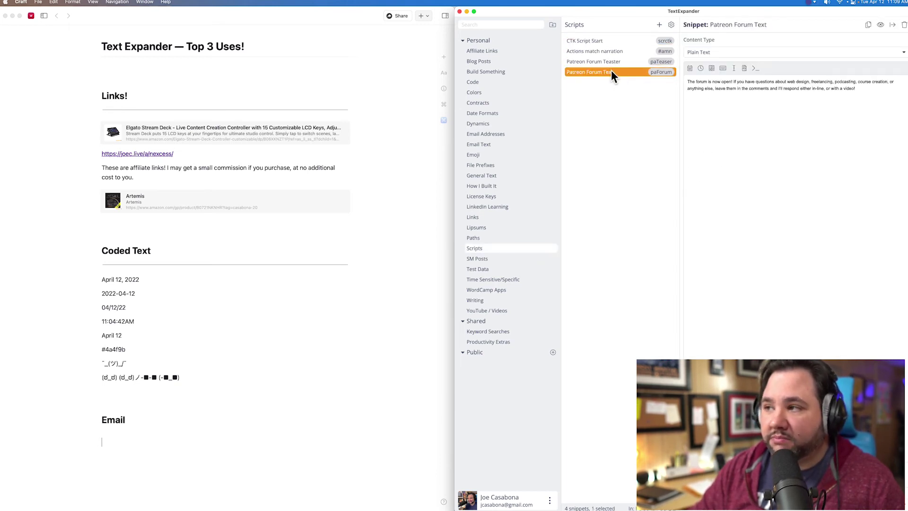
pyautogui.click(603, 50)
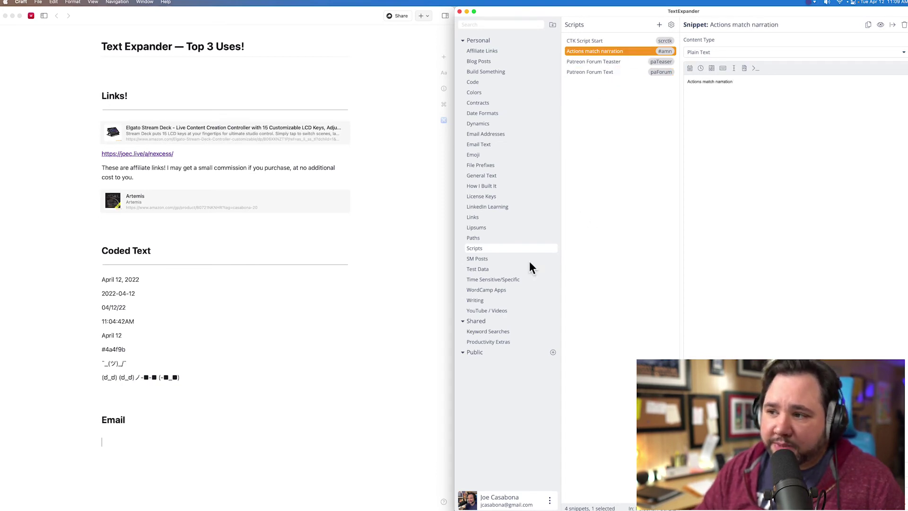
# - Show the Lipsums group, then the 5-snippet Writing group, and return to Craft
pyautogui.click(495, 229)
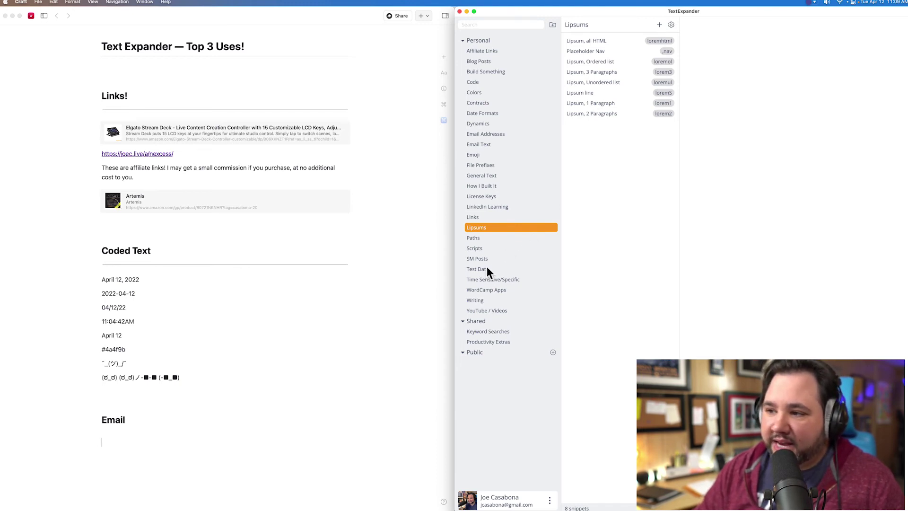
pyautogui.click(482, 301)
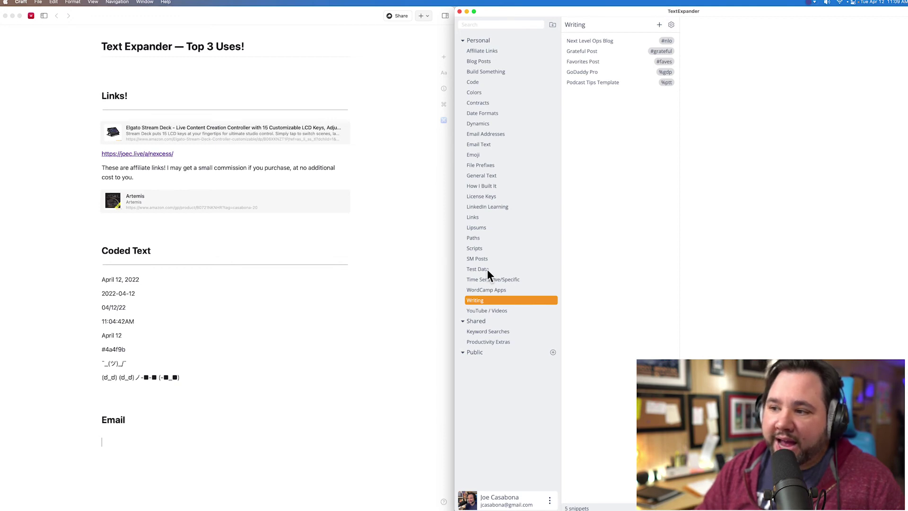
pyautogui.click(346, 315)
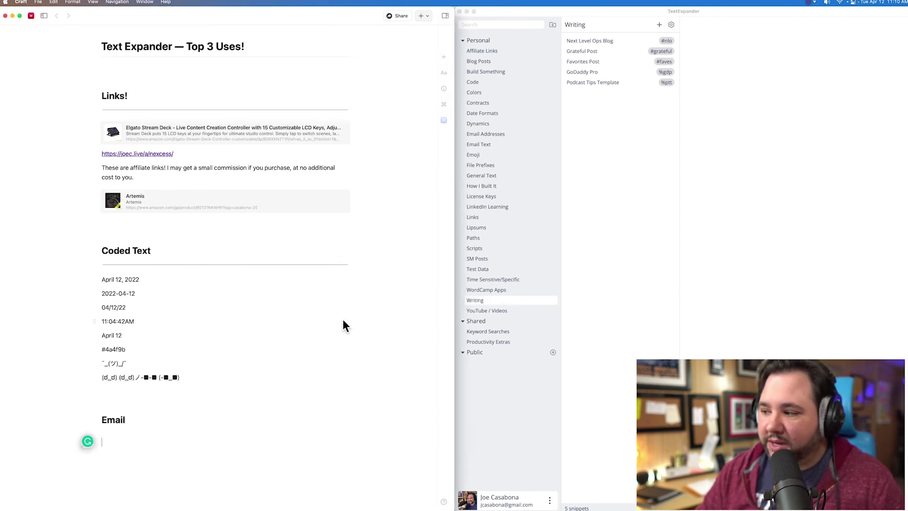